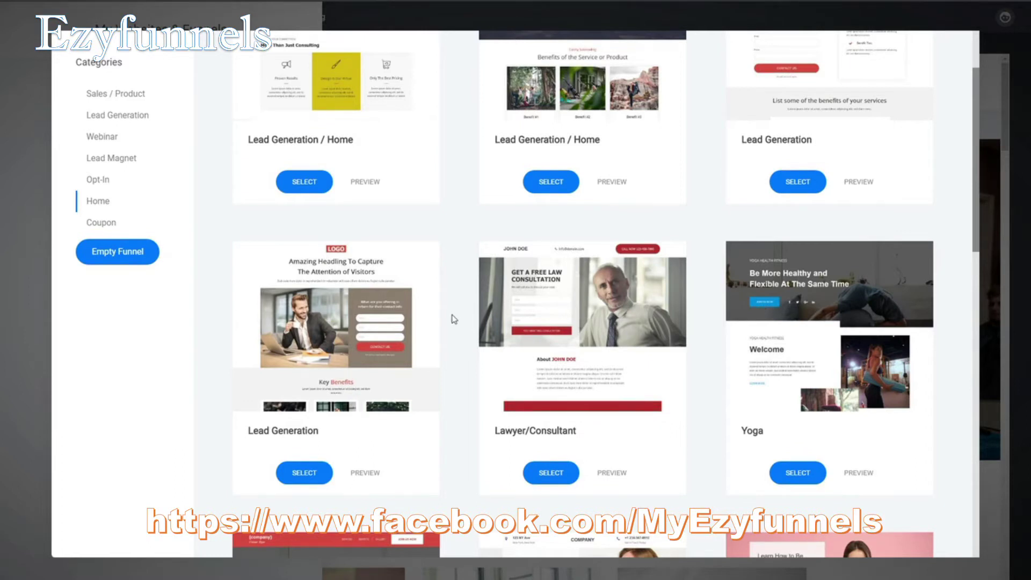
# Step: Preview the Lead Generation funnel template with the businessman photo, look through its landing page, and close the preview
pyautogui.click(365, 474)
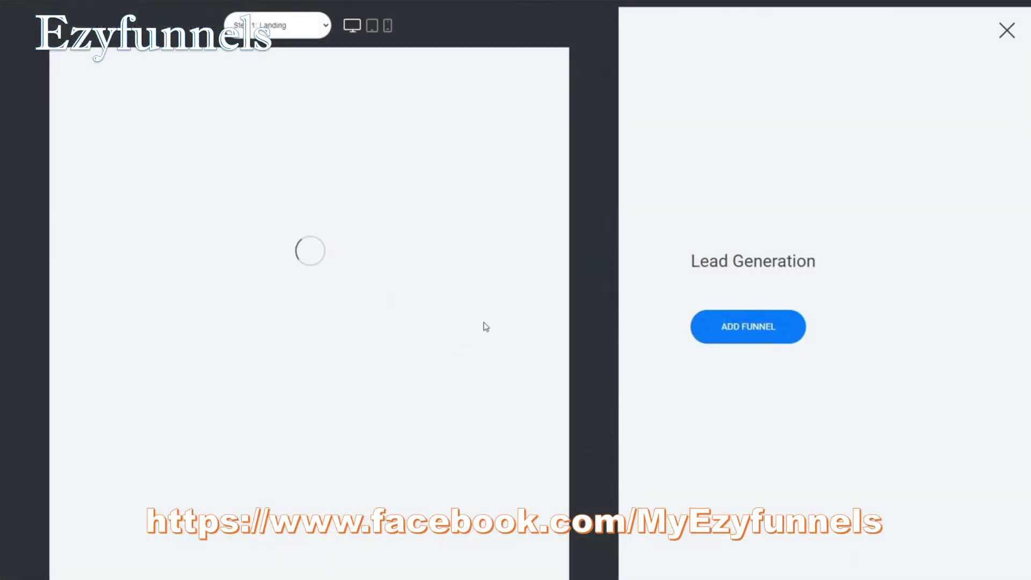
pyautogui.scroll(-1, 446, 202)
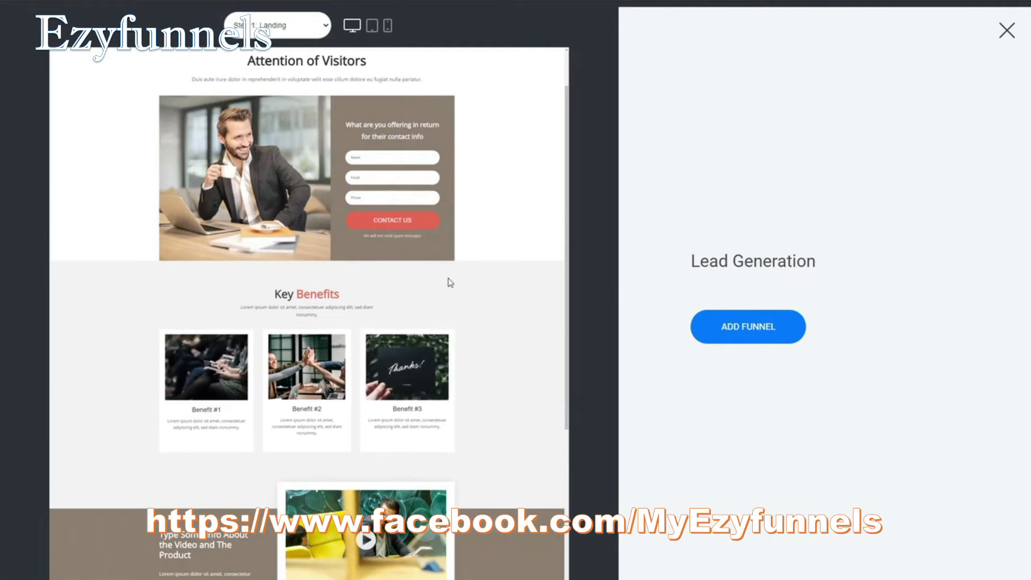
pyautogui.scroll(-4, 480, 262)
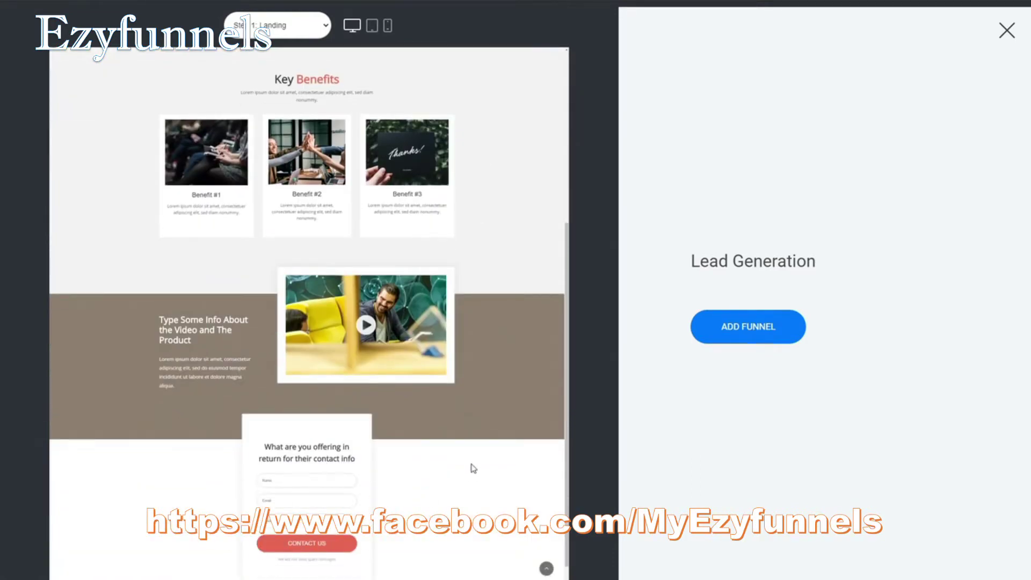
pyautogui.scroll(3, 473, 468)
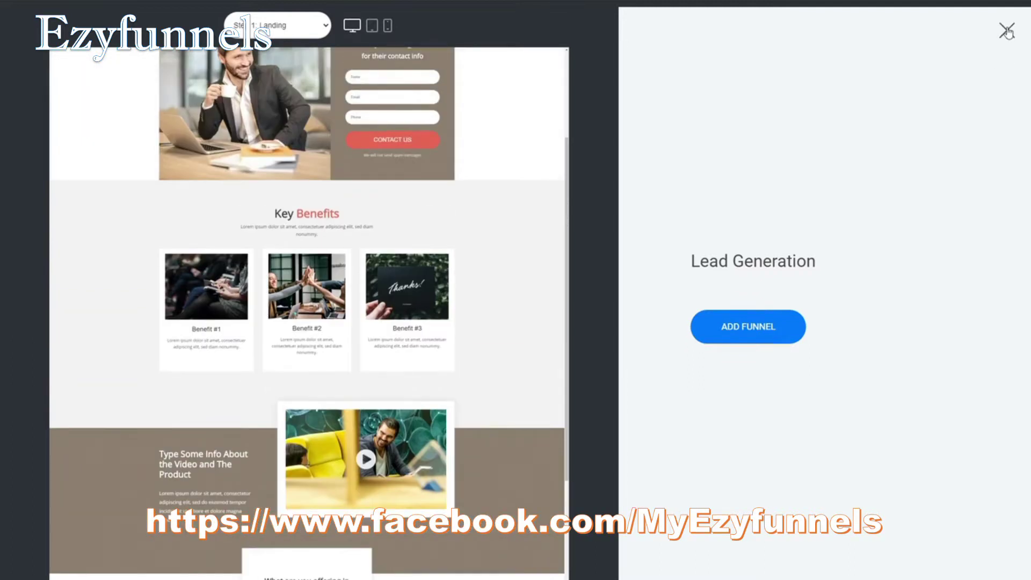
pyautogui.click(1007, 30)
# Step: Choose a funnel template from the gallery and save the new funnel under the name F1
pyautogui.scroll(-3, 464, 280)
pyautogui.scroll(-5, 463, 280)
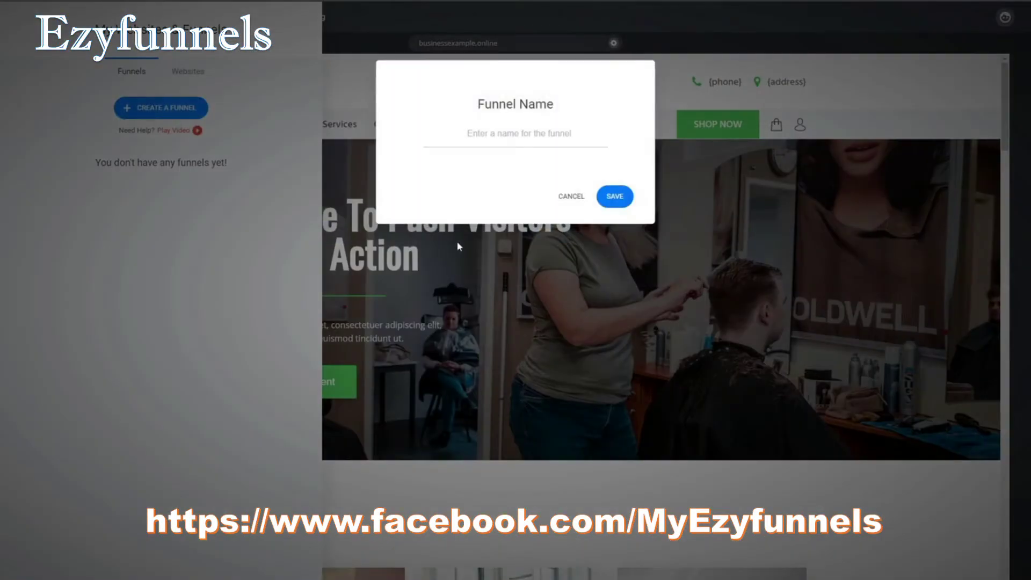
pyautogui.click(543, 134)
pyautogui.write('F1')
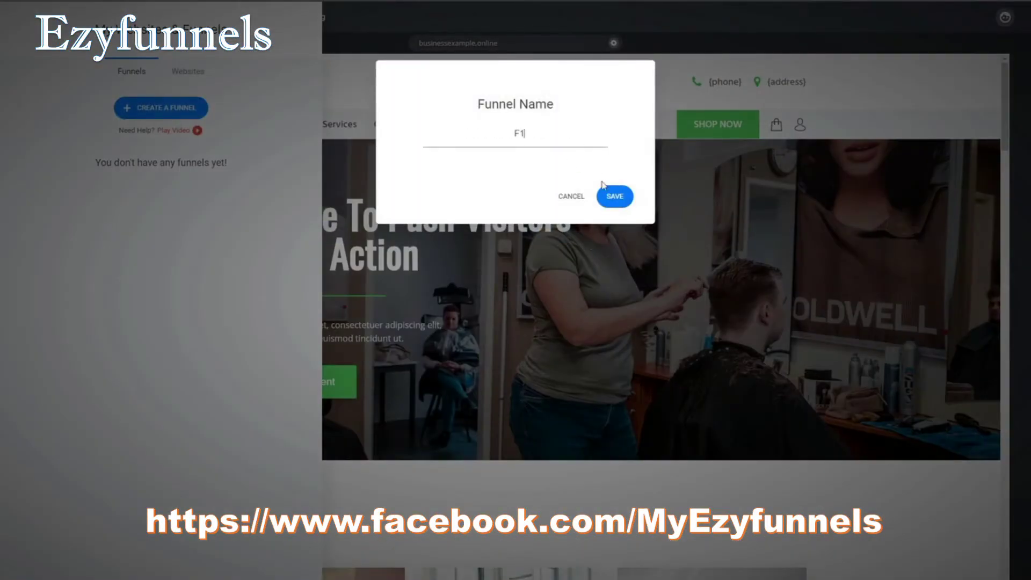
pyautogui.click(621, 198)
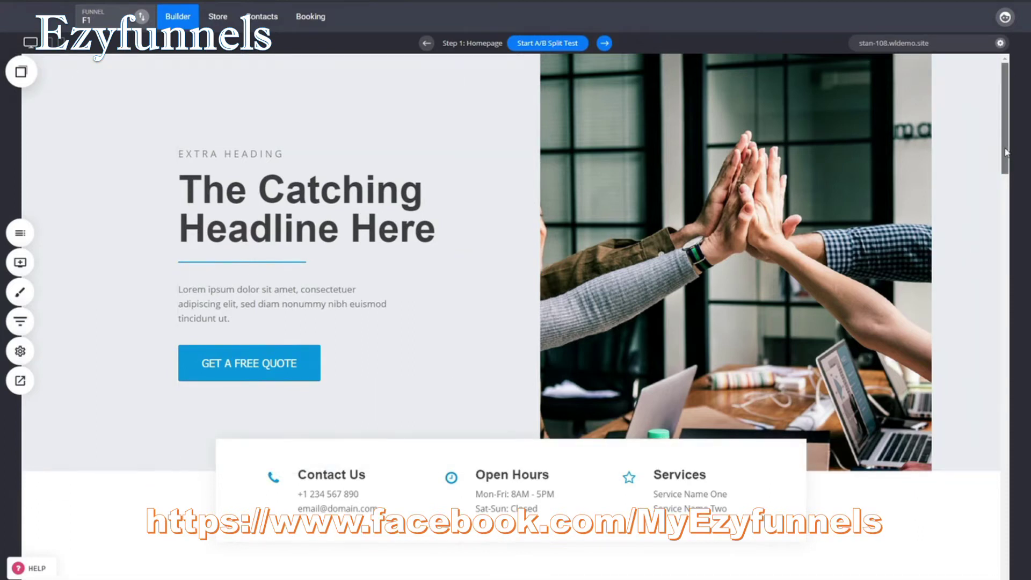
# Step: Open the Opt In step from the funnel's list of steps, view its quote form popup, and close it
pyautogui.moveTo(1006, 152)
pyautogui.mouseDown()
pyautogui.moveTo(1007, 553)
pyautogui.moveTo(1005, 161)
pyautogui.mouseUp()
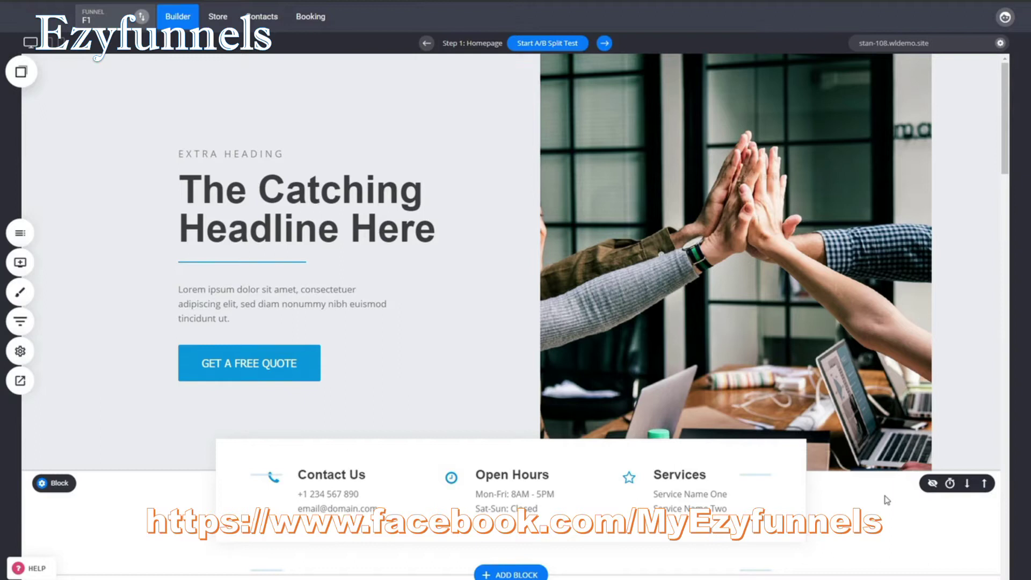
pyautogui.click(18, 328)
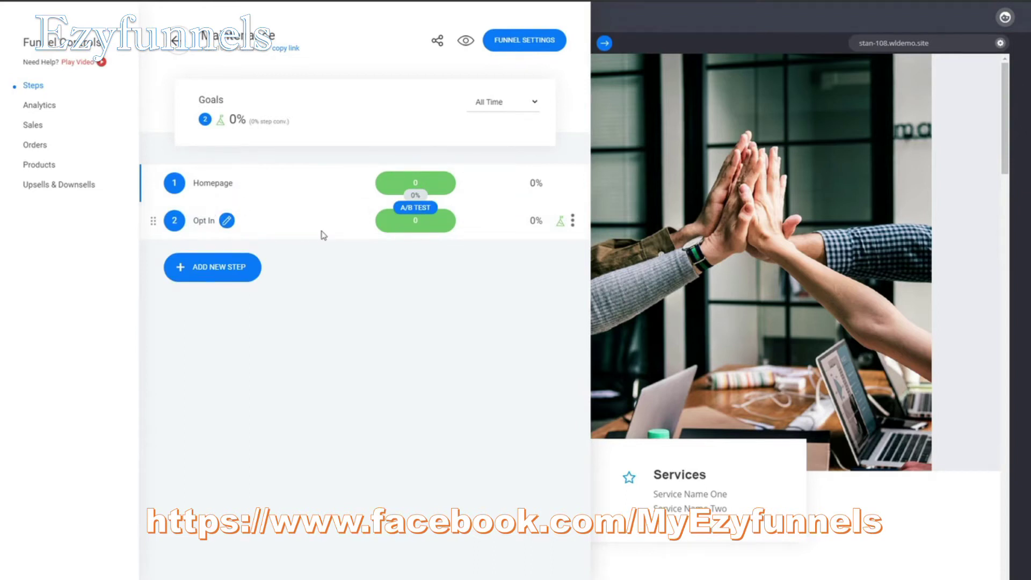
pyautogui.click(222, 223)
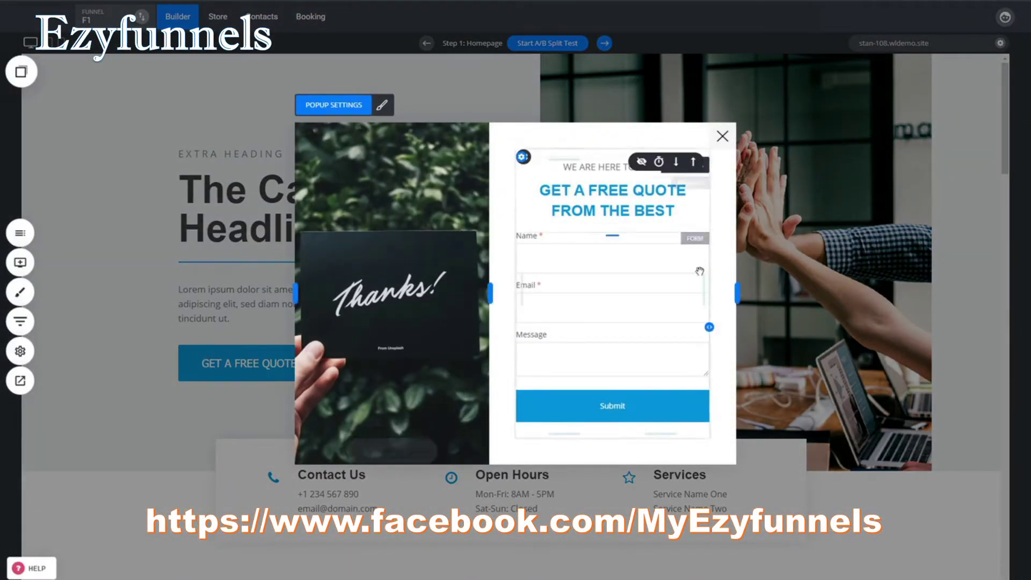
pyautogui.click(723, 137)
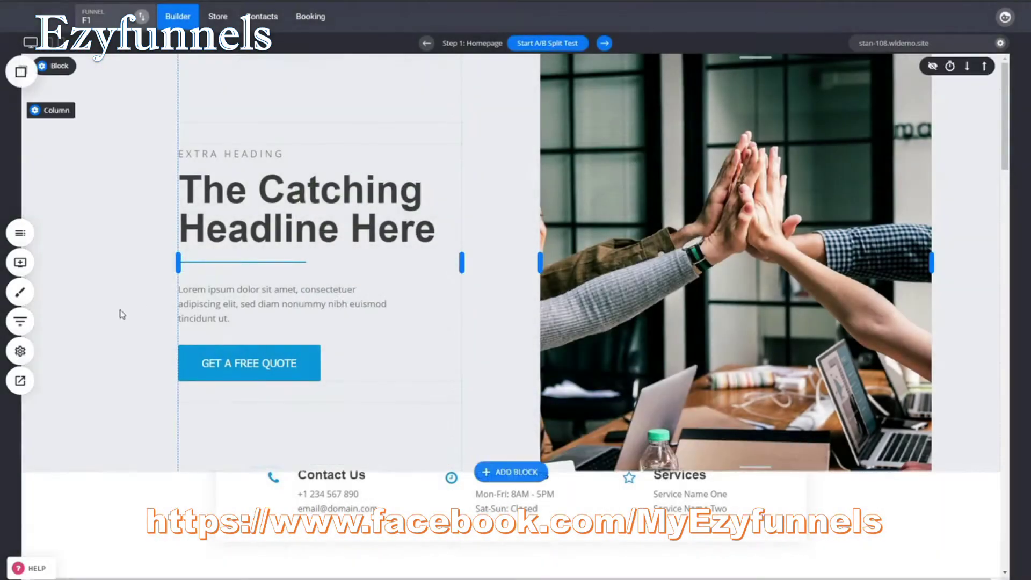
# Step: Add a new page step to the funnel from a Thank You template and name it Thank You
pyautogui.click(24, 322)
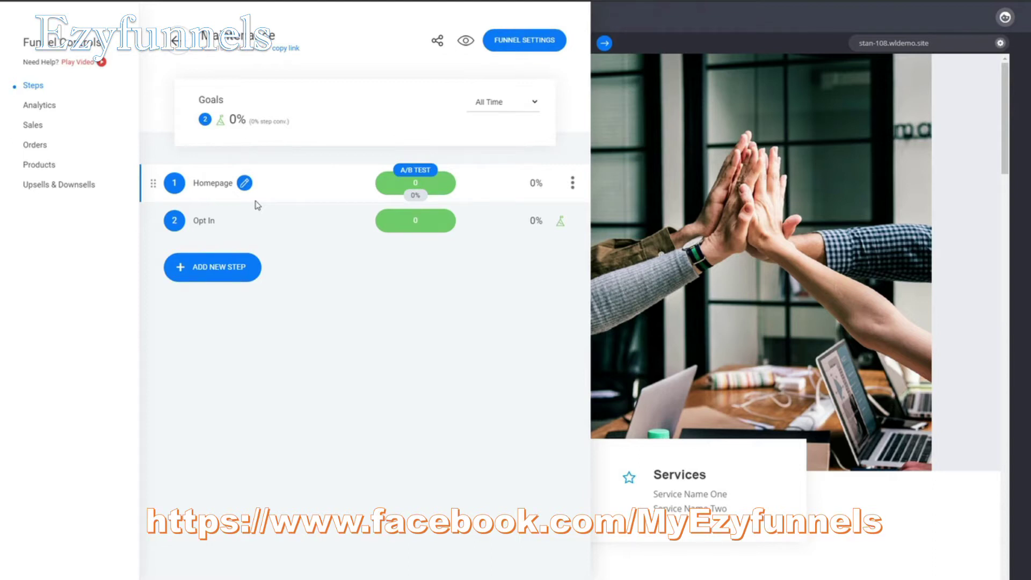
pyautogui.click(226, 277)
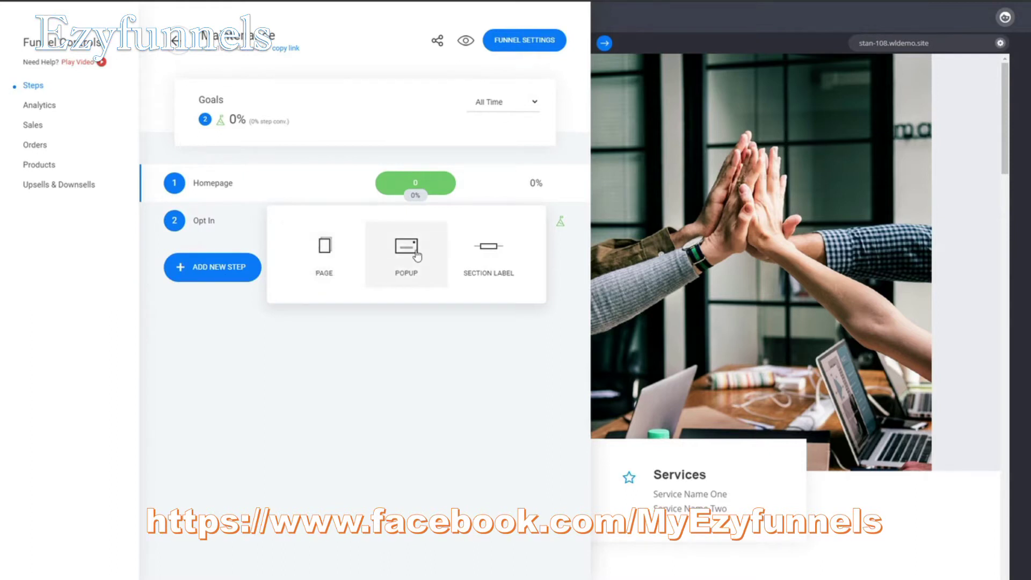
pyautogui.click(323, 257)
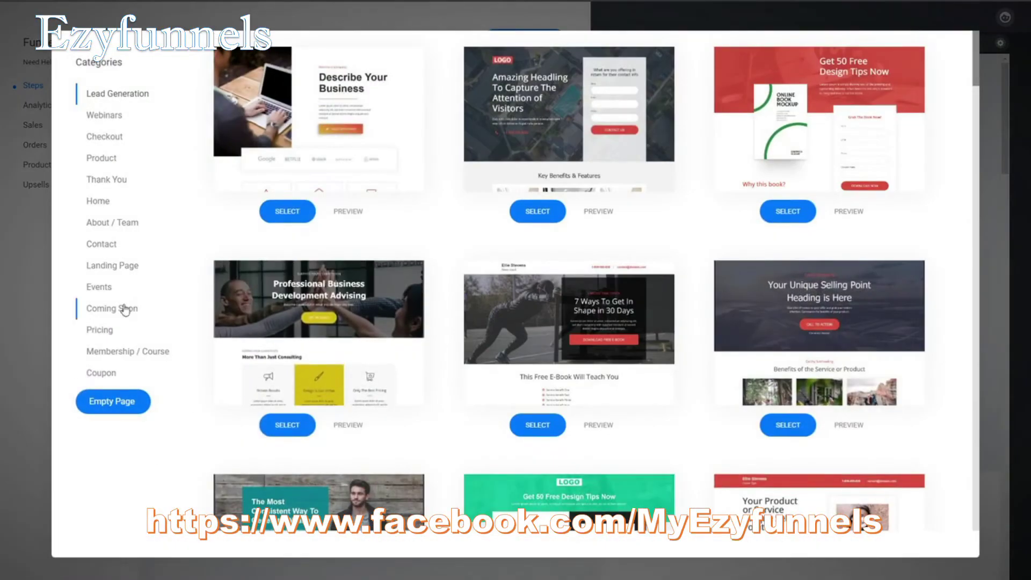
pyautogui.click(103, 179)
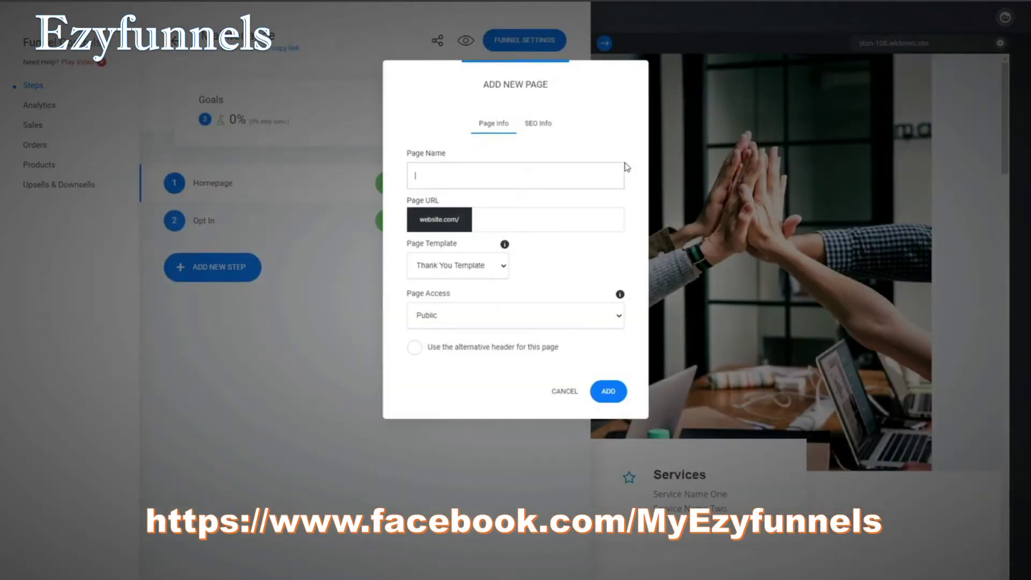
pyautogui.write('Thank You')
pyautogui.click(609, 391)
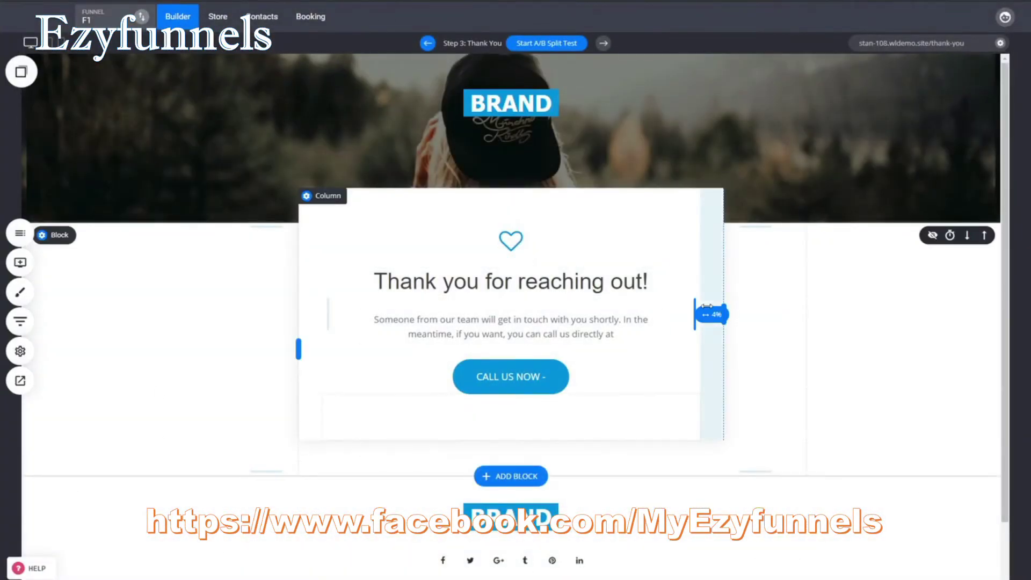
# Step: Look over the Thank You page from its header down to the footer
pyautogui.click(20, 321)
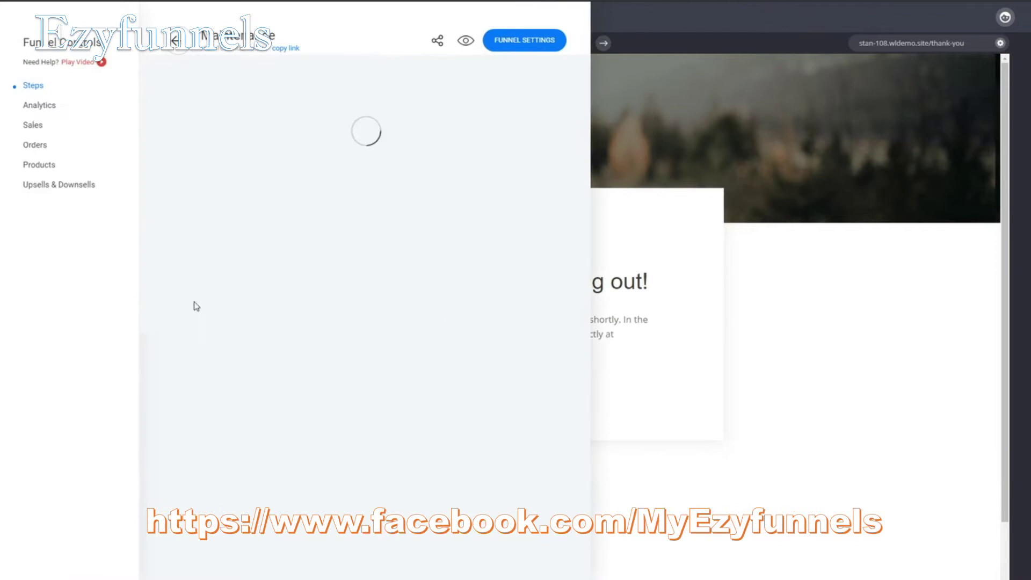
pyautogui.click(844, 313)
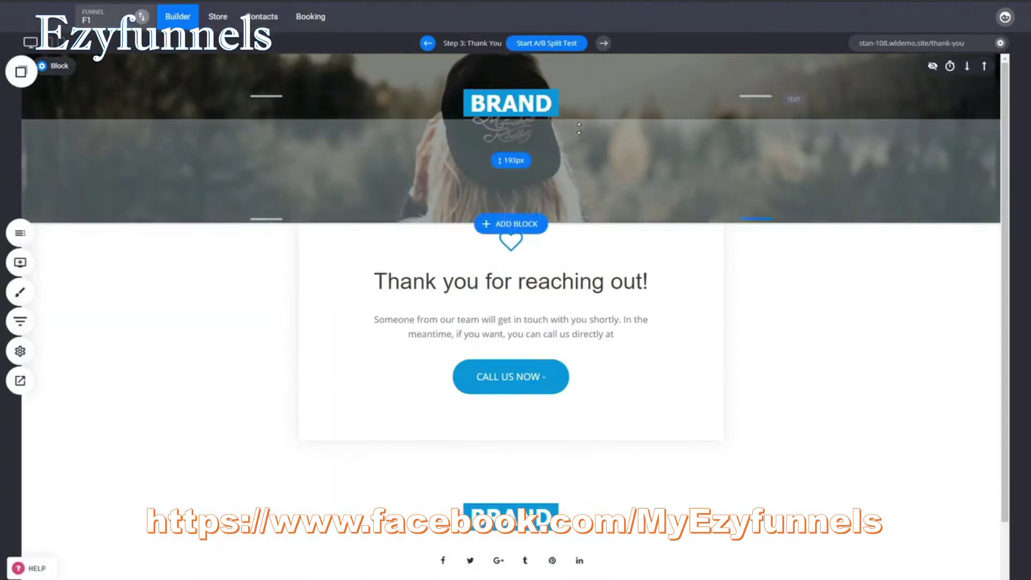
pyautogui.scroll(-1, 746, 408)
pyautogui.scroll(1, 626, 351)
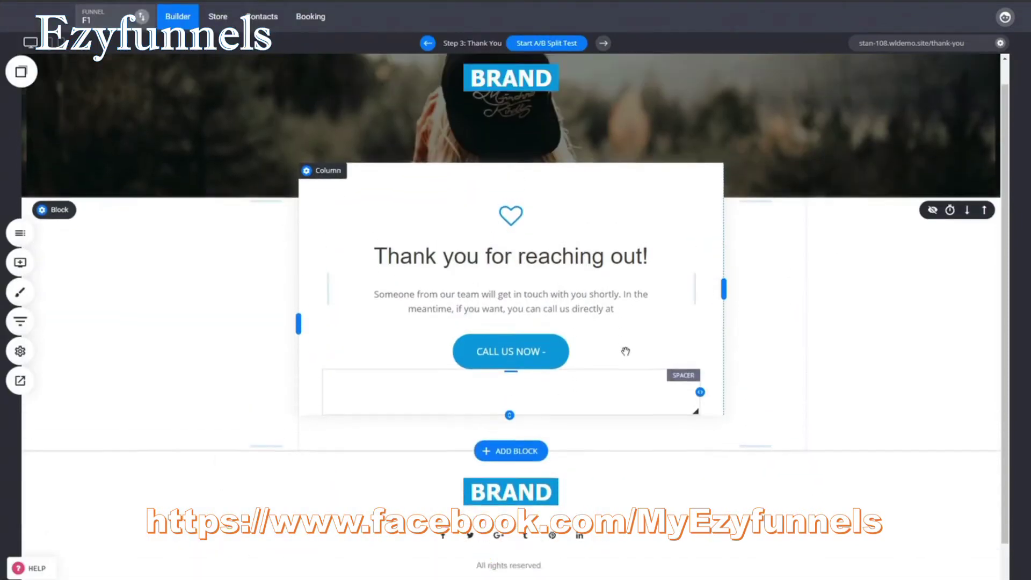
pyautogui.scroll(1, 626, 351)
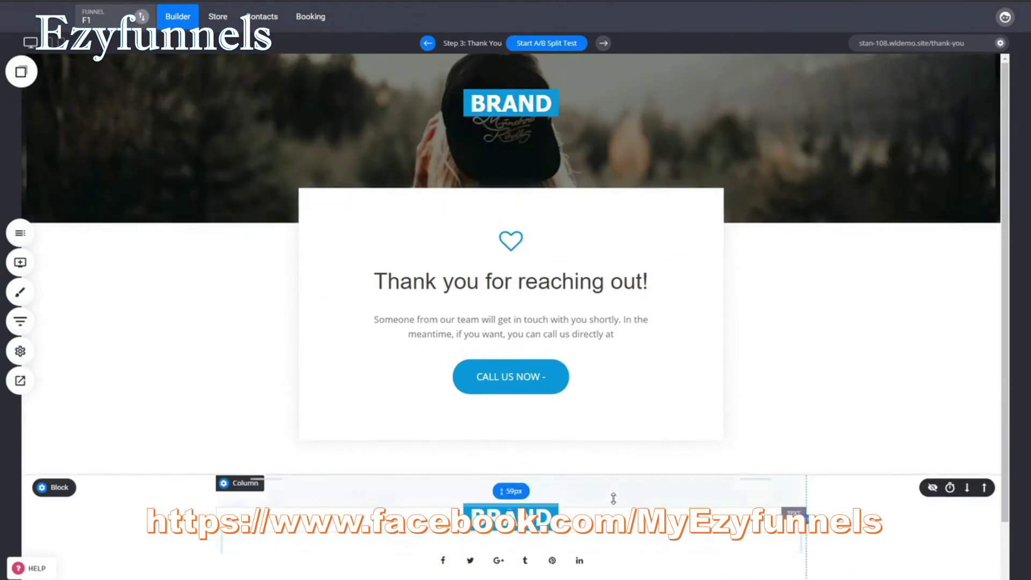
pyautogui.scroll(-1, 613, 498)
pyautogui.scroll(1, 189, 352)
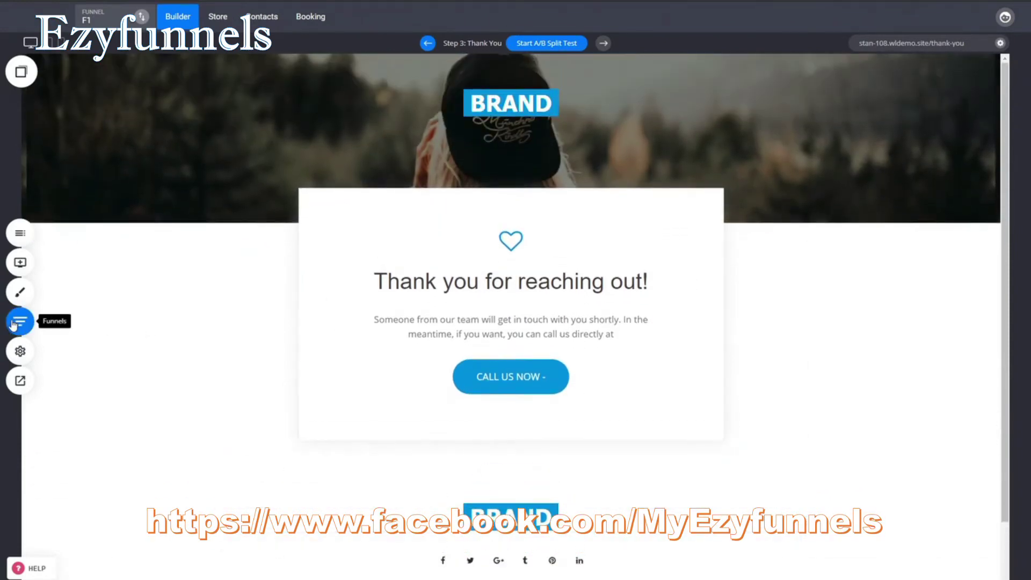
# Step: Open the Homepage step from the funnel's list of steps for editing
pyautogui.click(20, 322)
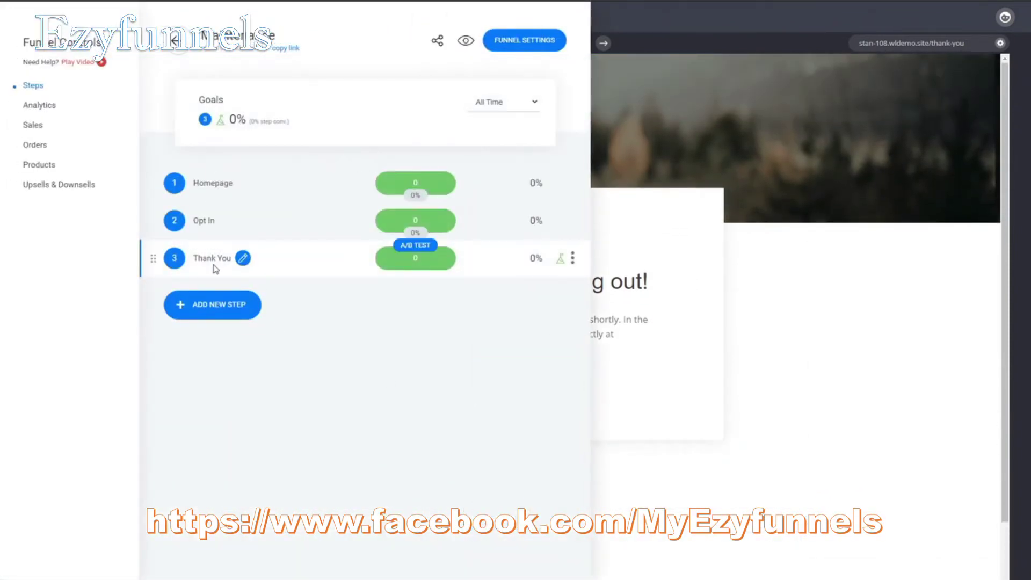
pyautogui.moveTo(154, 259)
pyautogui.mouseDown()
pyautogui.moveTo(152, 184)
pyautogui.moveTo(155, 257)
pyautogui.mouseUp()
pyautogui.click(225, 187)
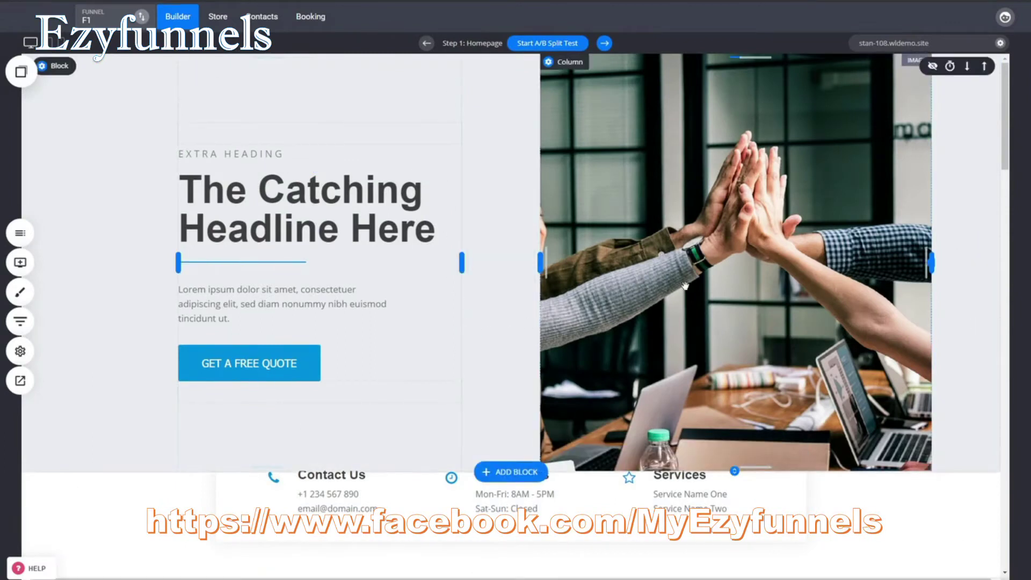
# Step: View the text formatting options of the homepage's main headline and select the Get a Free Quote button
pyautogui.doubleClick(329, 212)
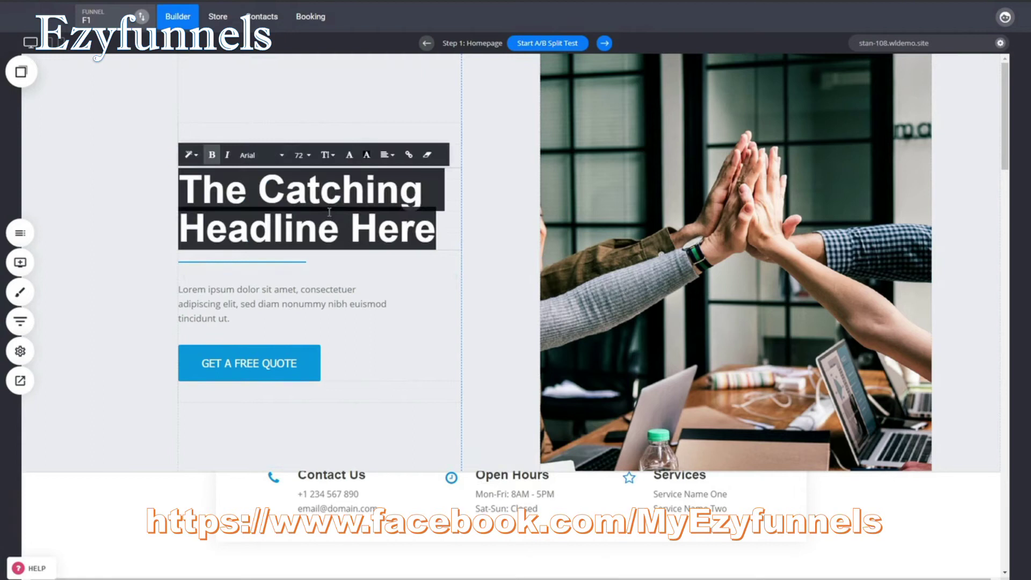
pyautogui.click(147, 235)
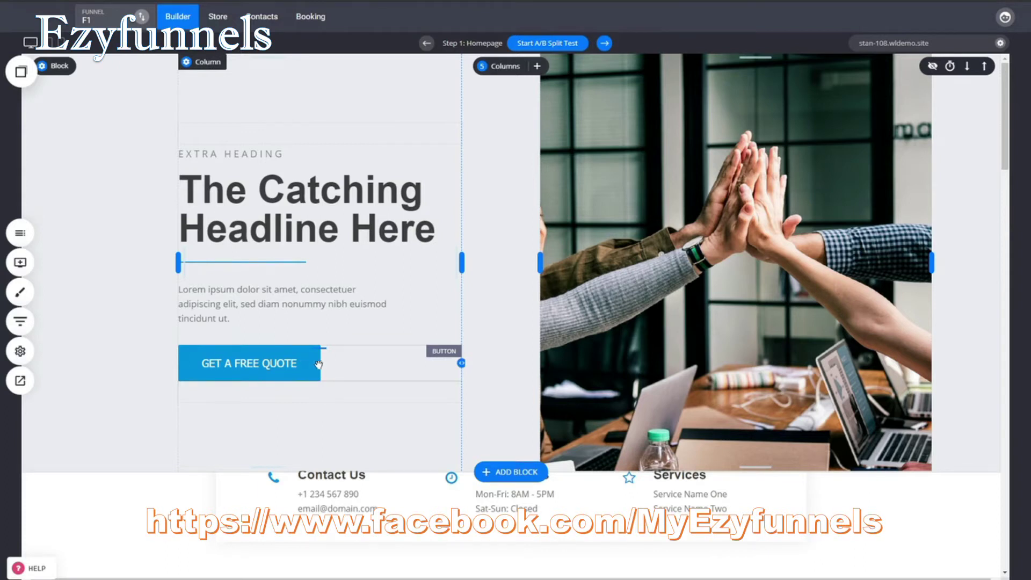
pyautogui.click(299, 369)
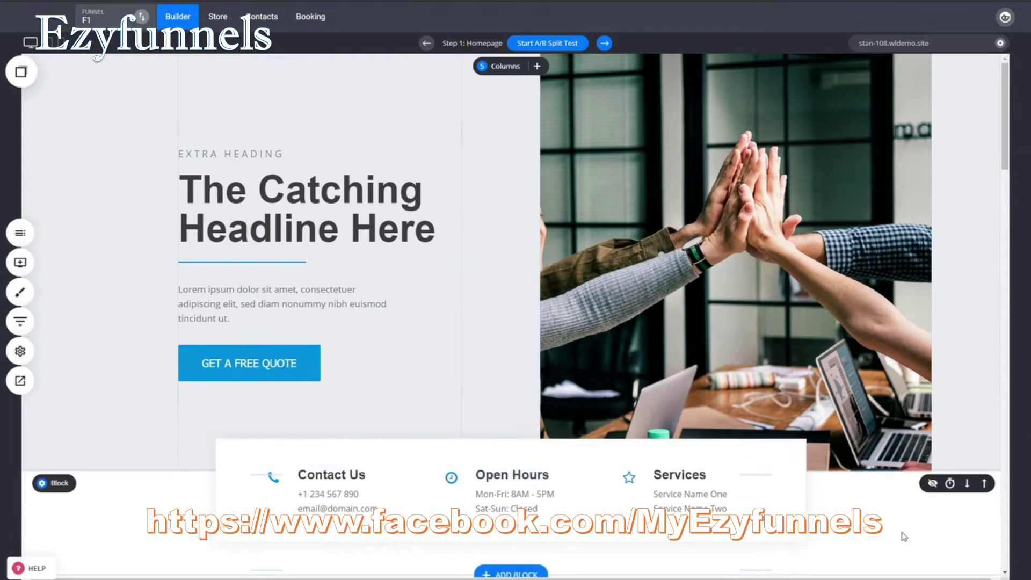
# Step: Look over the homepage sections, then view the settings of the large hero image
pyautogui.scroll(-6, 471, 476)
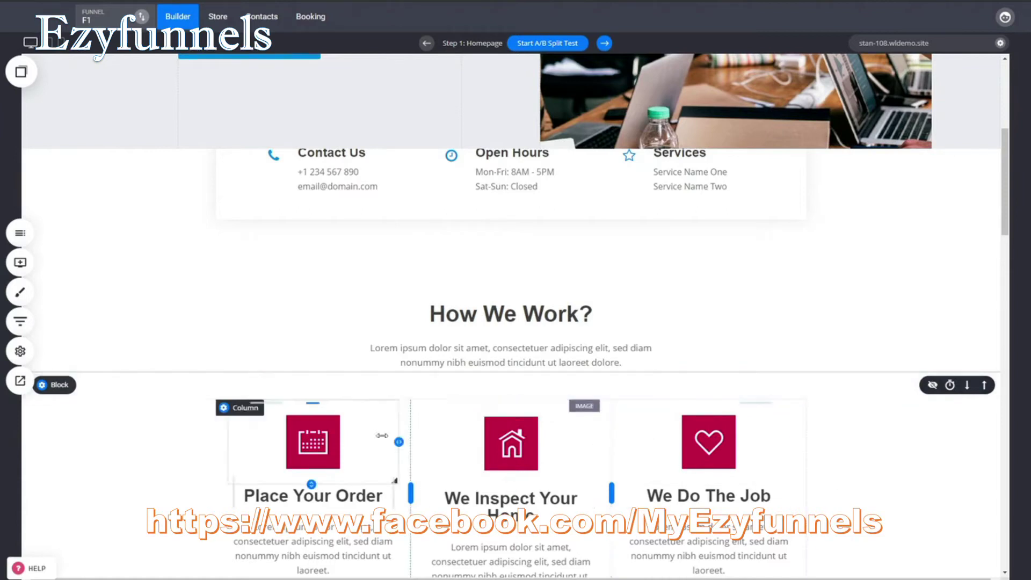
pyautogui.scroll(5, 892, 472)
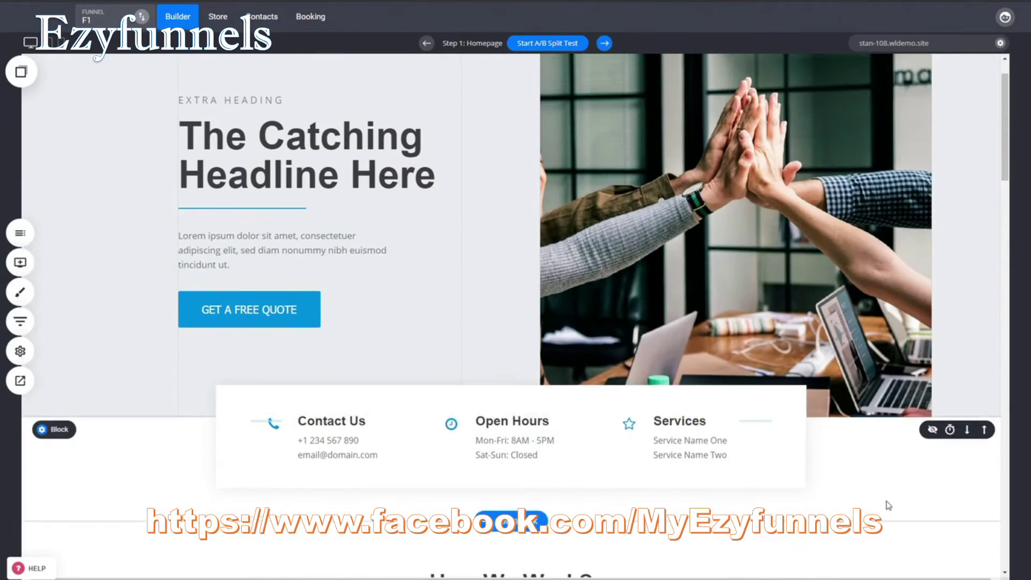
pyautogui.scroll(1, 881, 500)
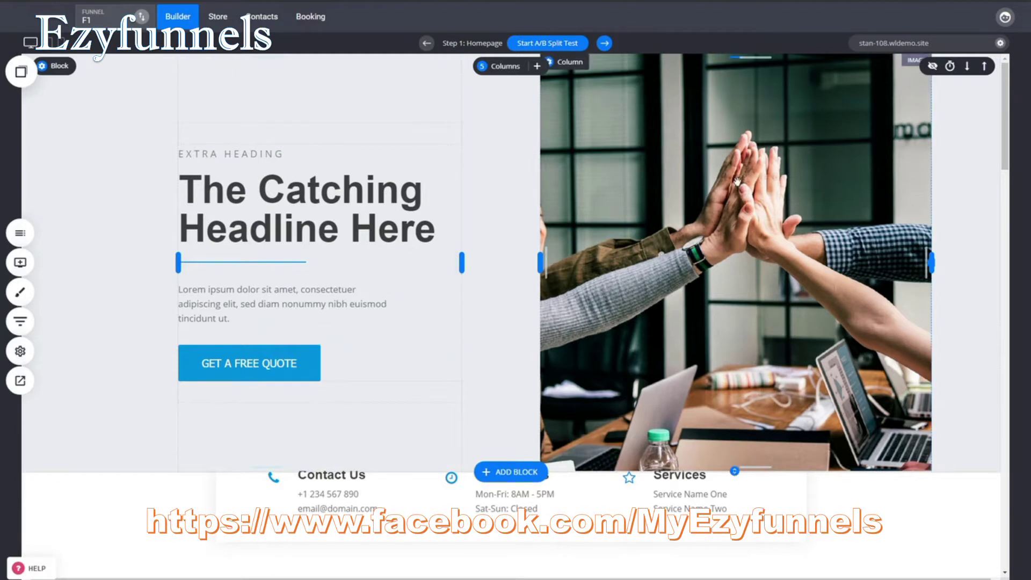
pyautogui.click(737, 219)
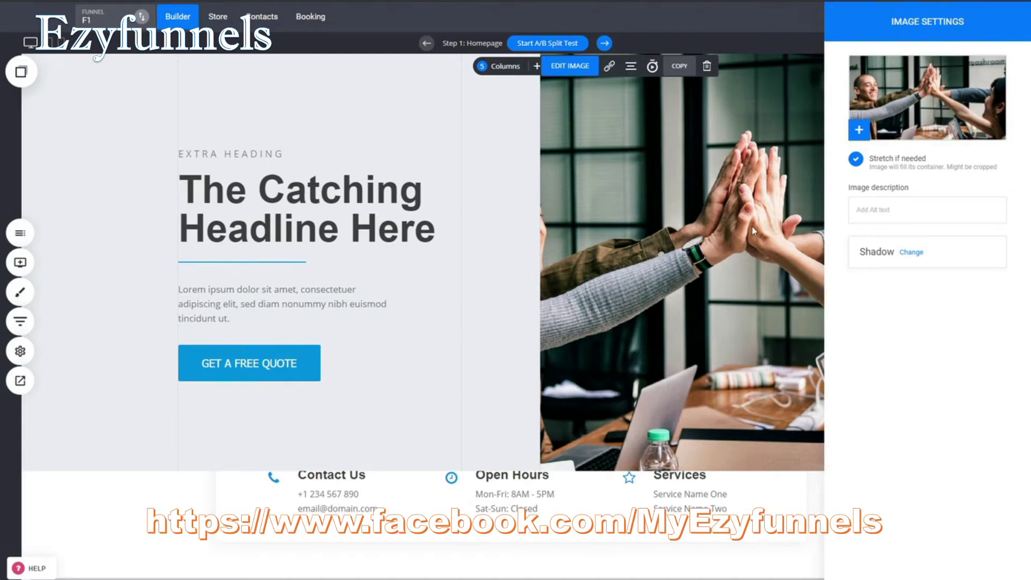
pyautogui.click(705, 261)
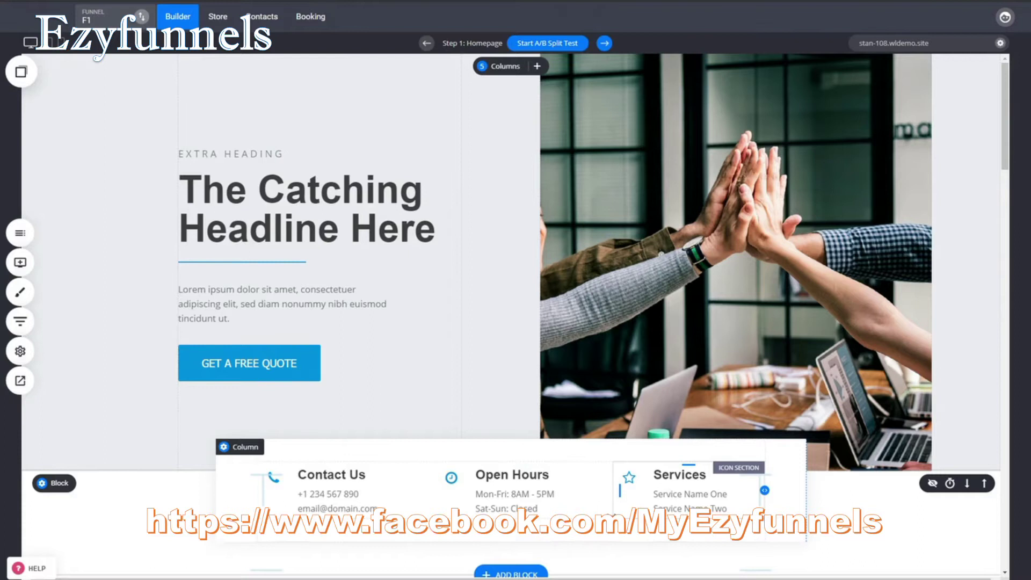
# Step: Change the icon of the Contact Us section to the solid heart
pyautogui.click(371, 506)
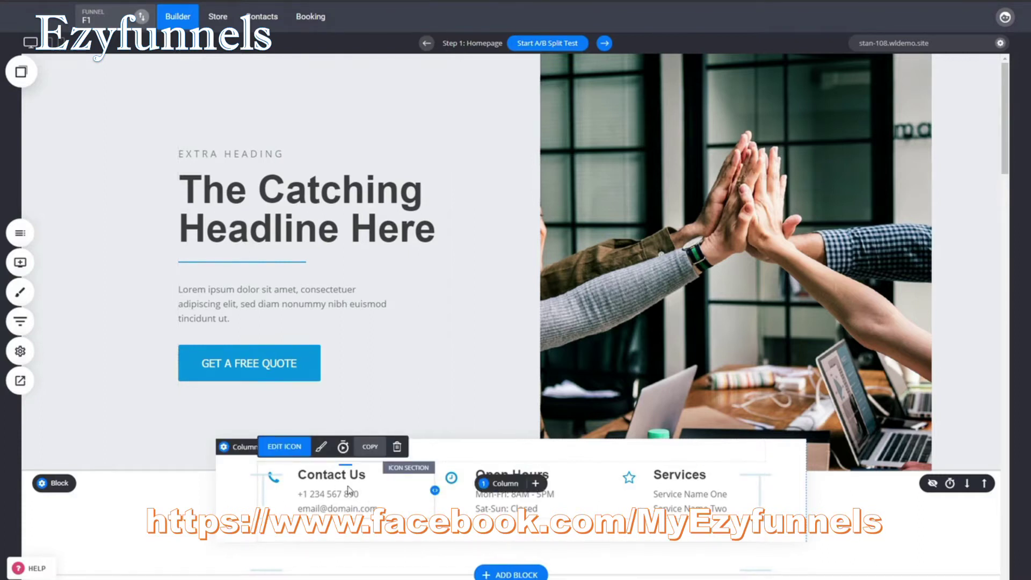
pyautogui.click(284, 446)
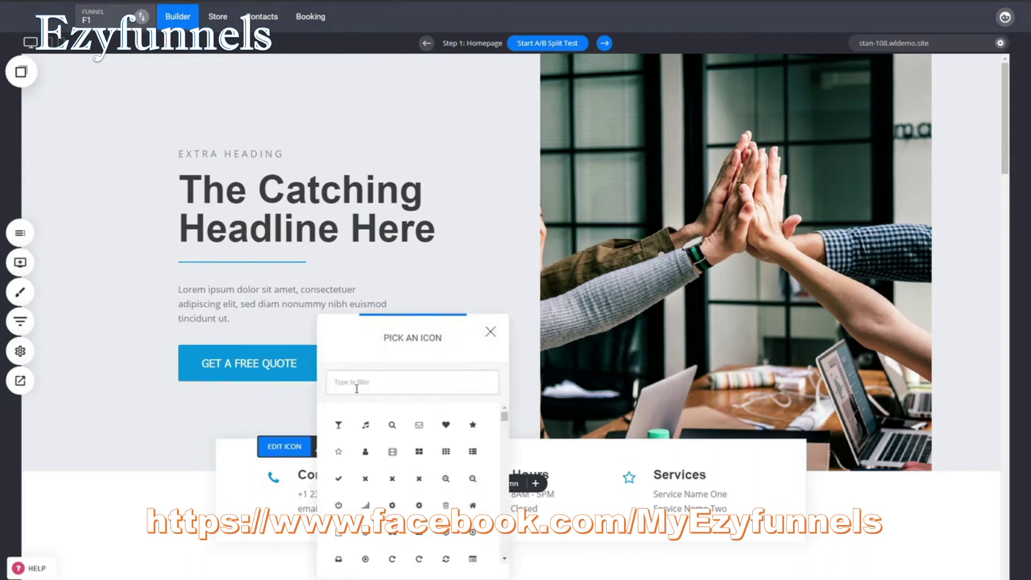
pyautogui.click(446, 424)
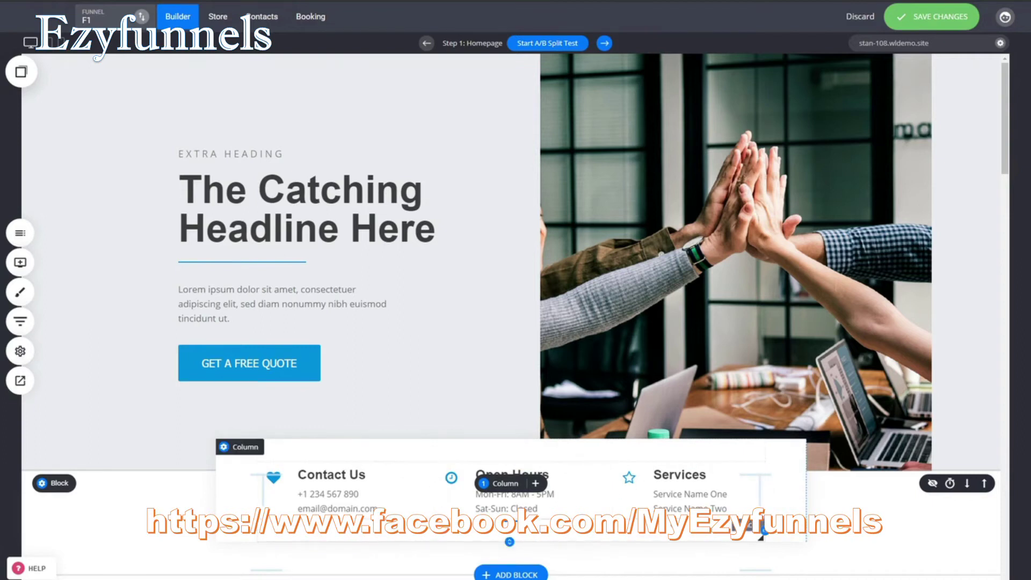
# Step: Open the phone number text in the Contact Us section for editing and leave it
pyautogui.click(329, 498)
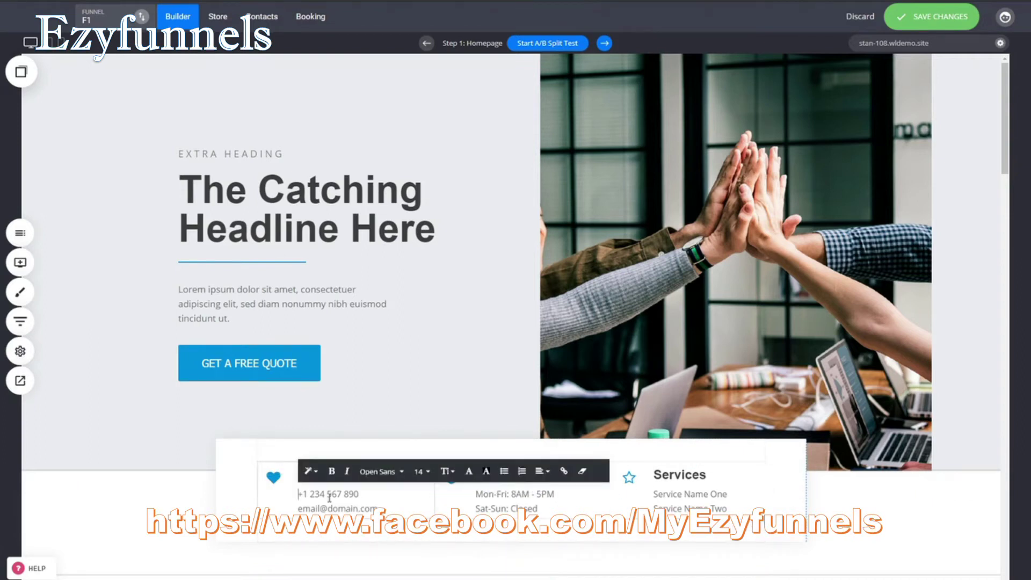
pyautogui.tripleClick(329, 498)
pyautogui.click(837, 542)
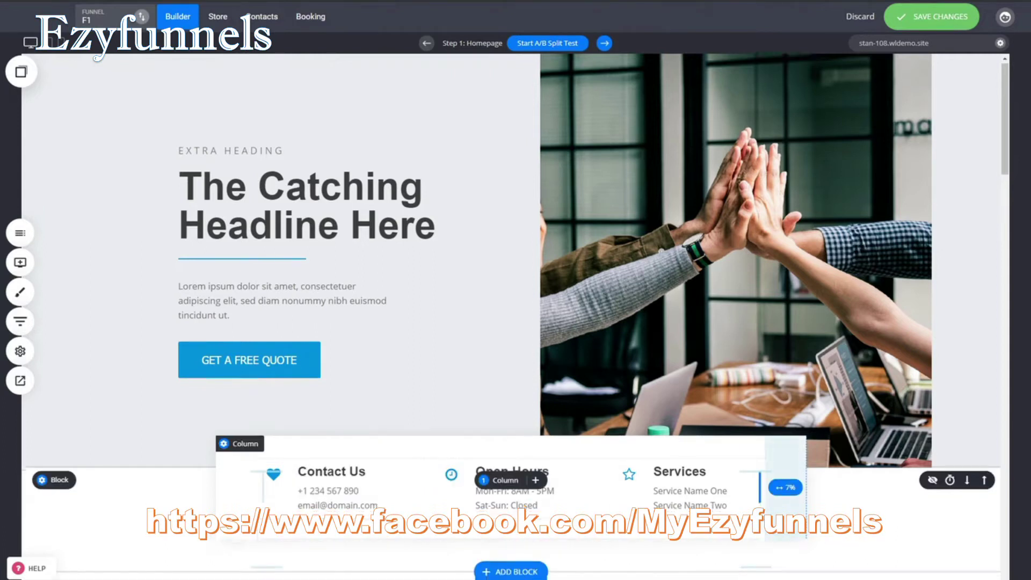
# Step: Delete the block holding the Contact Us, Open Hours and Services columns below the hero
pyautogui.scroll(-2, 196, 399)
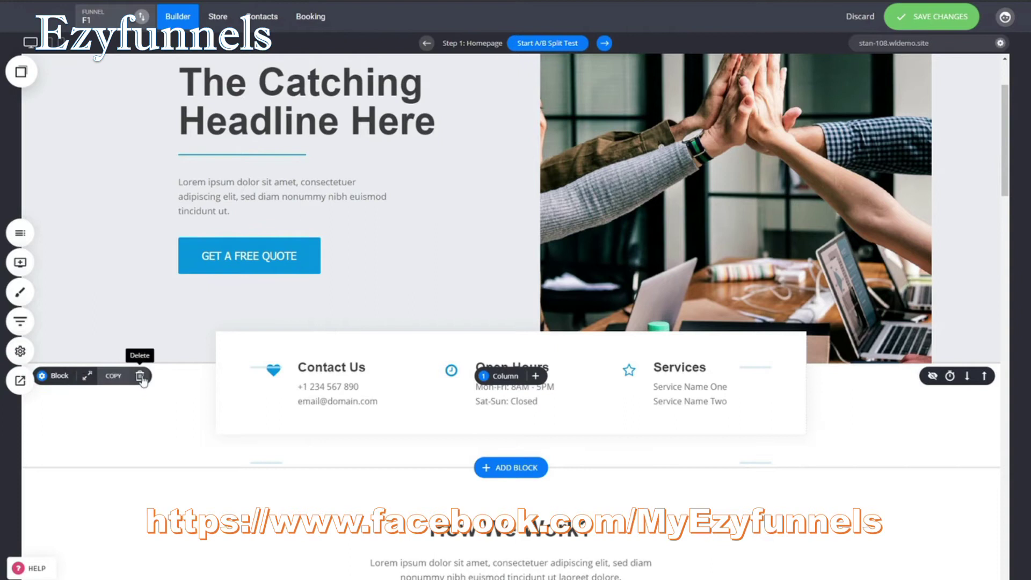
pyautogui.click(139, 377)
pyautogui.click(550, 261)
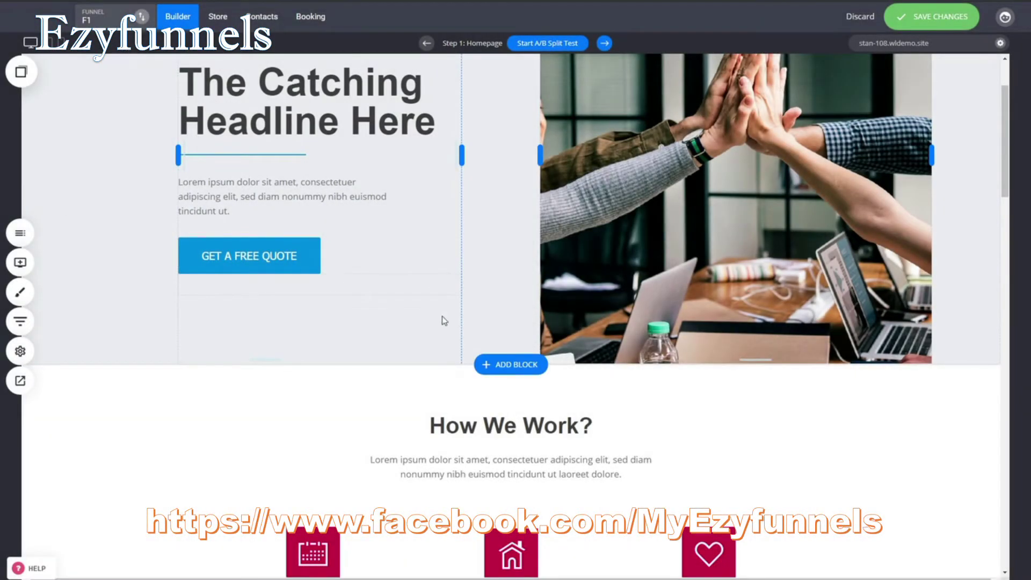
# Step: Add the Services block "We worked with them. Some of our customers." directly below the hero block
pyautogui.click(514, 365)
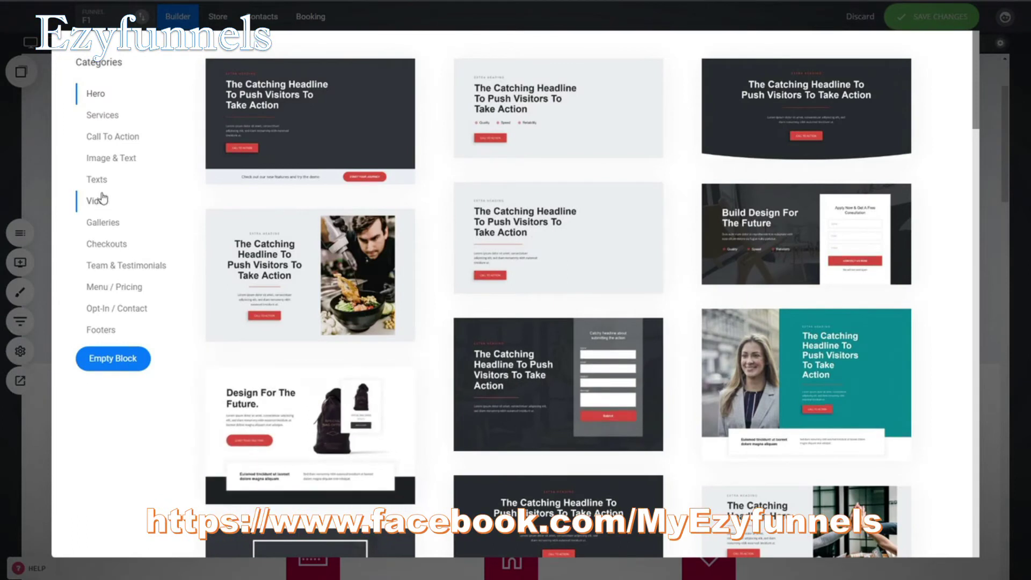
pyautogui.click(101, 119)
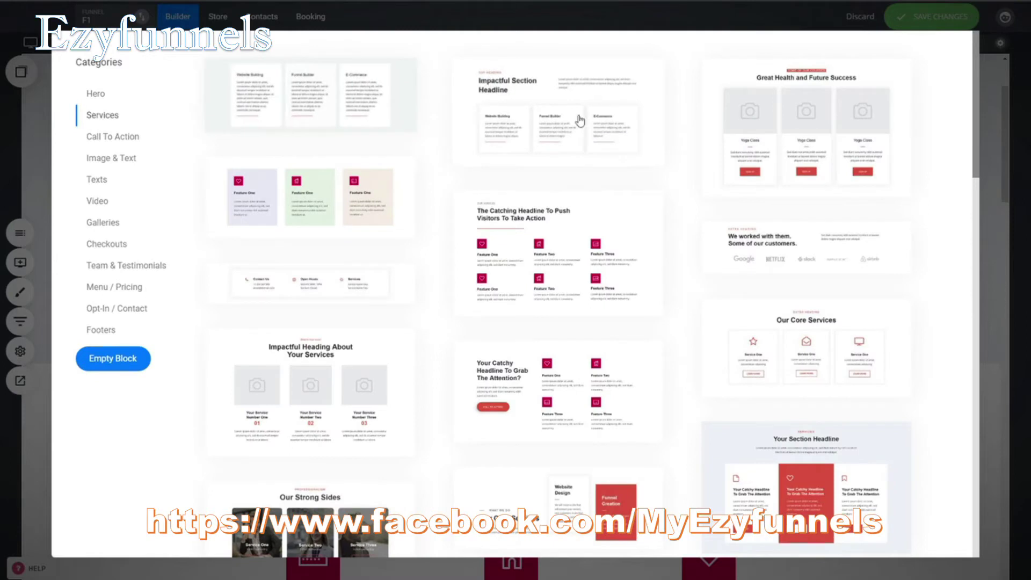
pyautogui.click(776, 261)
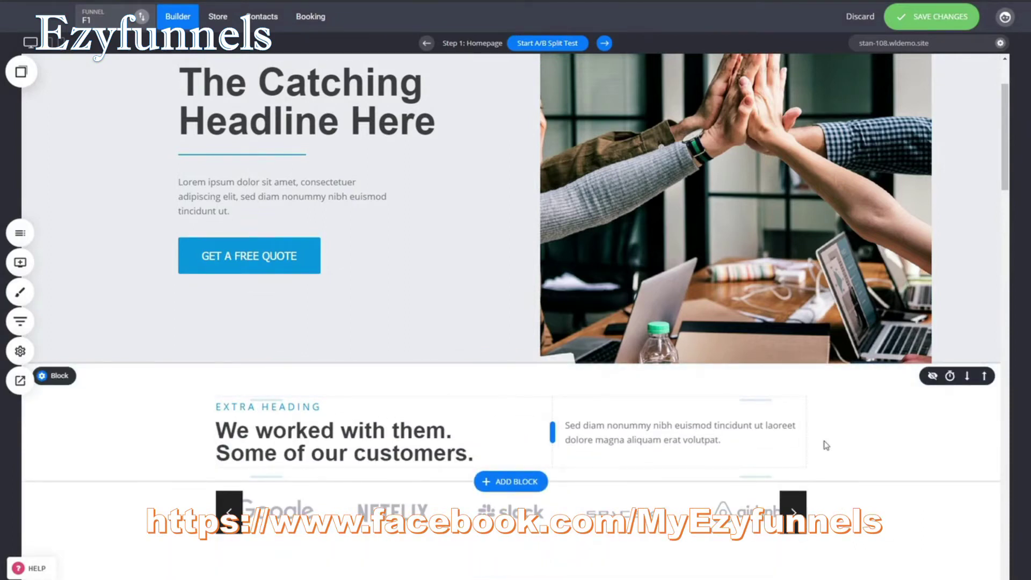
# Step: Look over the homepage from the hero through the customer logos, How We Work, Our Services and the statistics section
pyautogui.scroll(2, 827, 451)
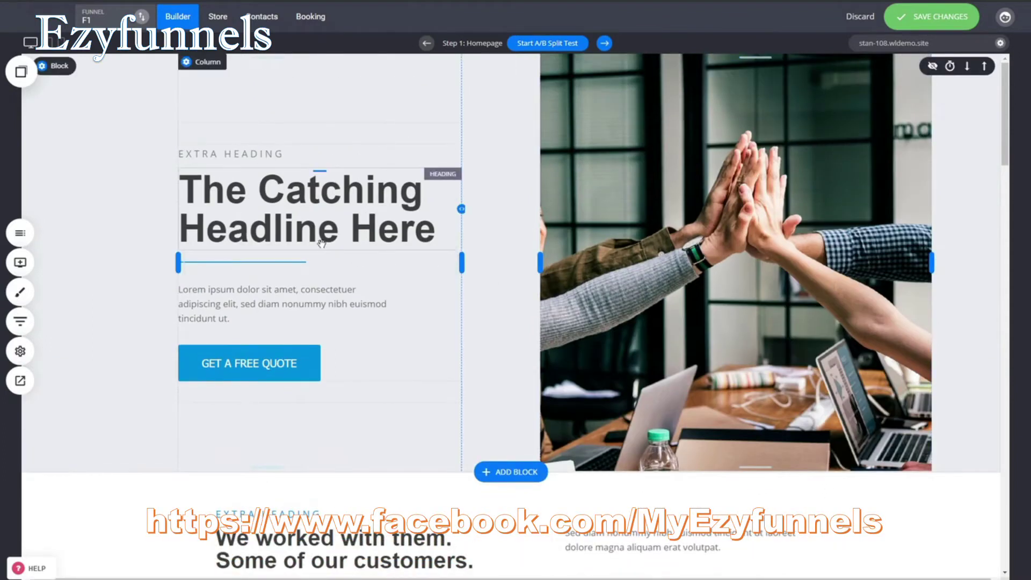
pyautogui.scroll(-5, 507, 332)
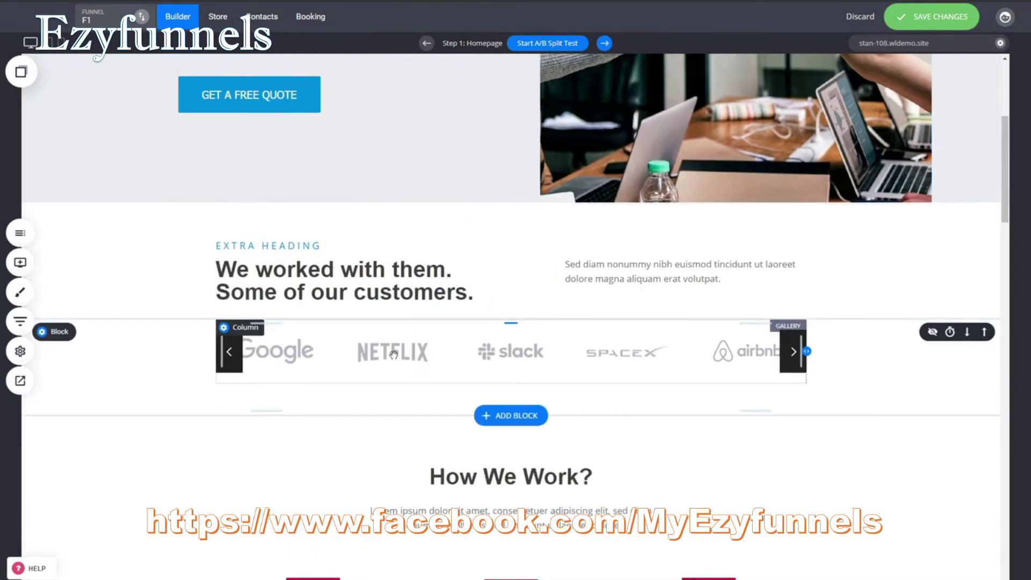
pyautogui.scroll(-5, 519, 366)
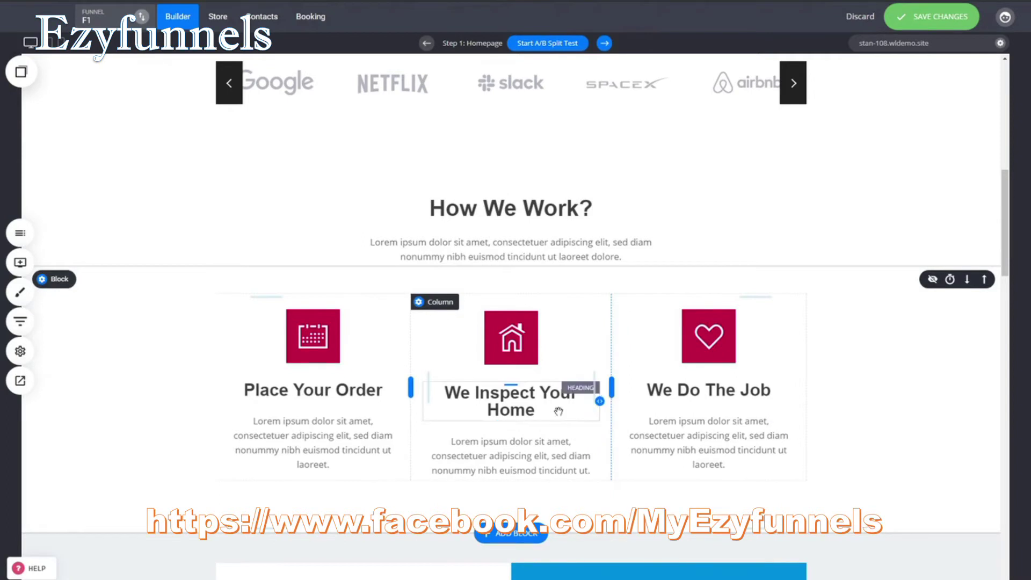
pyautogui.scroll(-8, 823, 439)
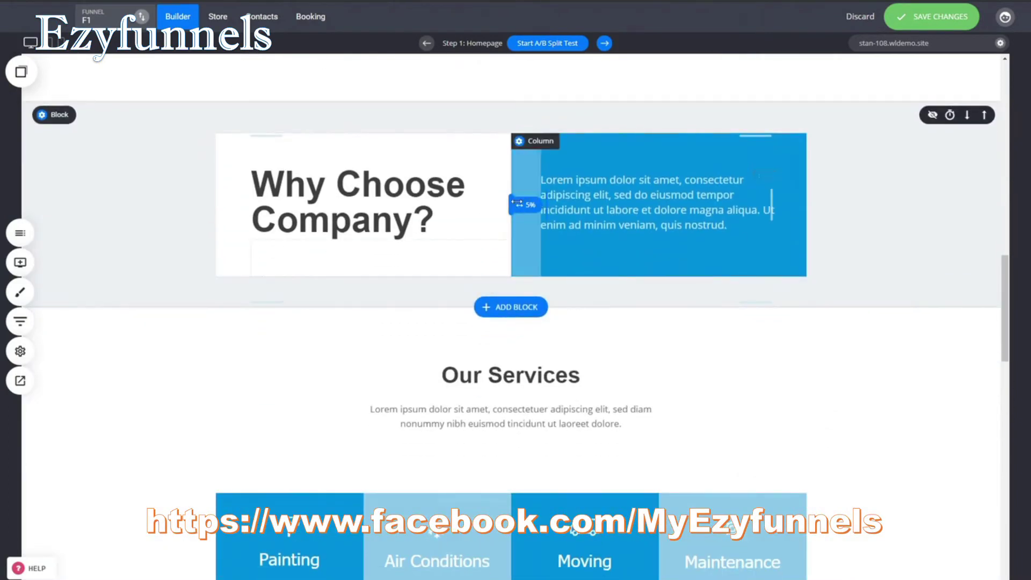
pyautogui.scroll(-4, 687, 206)
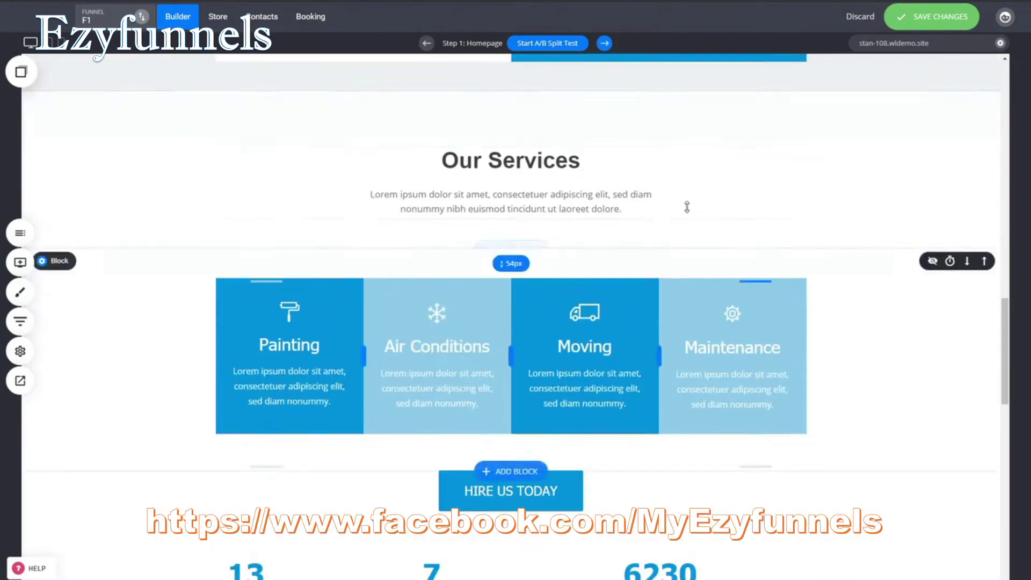
pyautogui.scroll(-5, 687, 207)
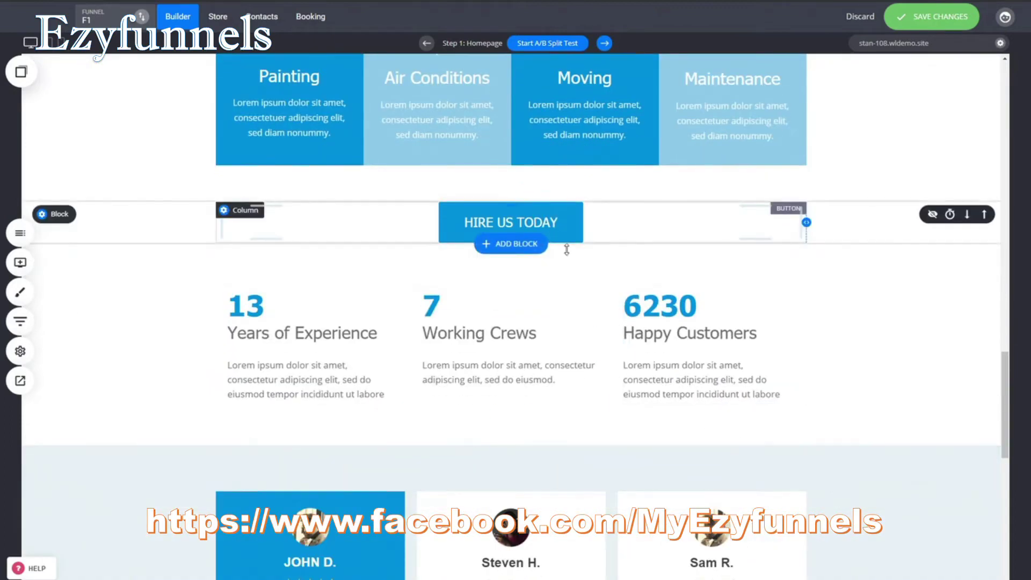
pyautogui.scroll(20, 671, 446)
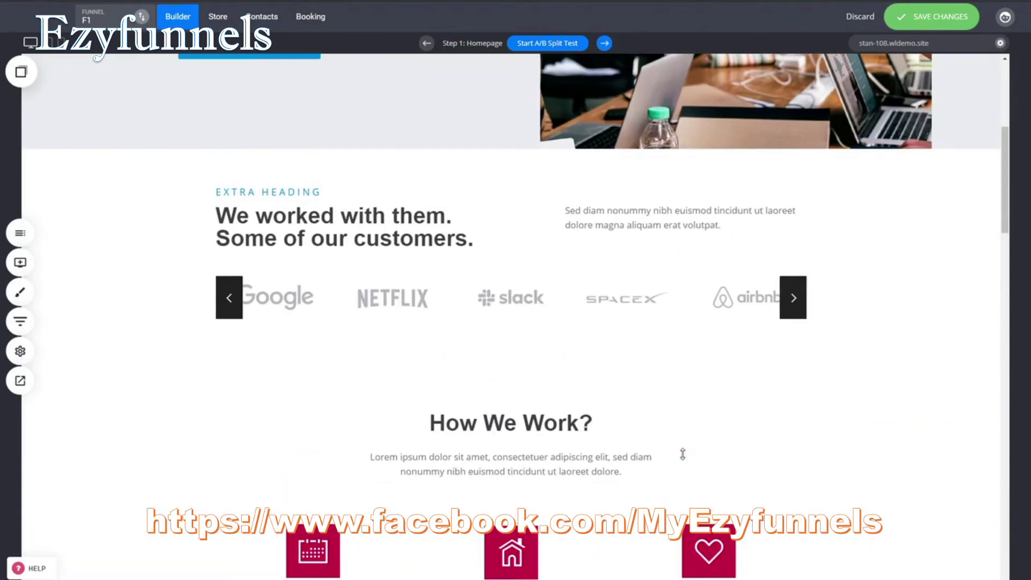
pyautogui.scroll(3, 675, 445)
pyautogui.scroll(-8, 665, 437)
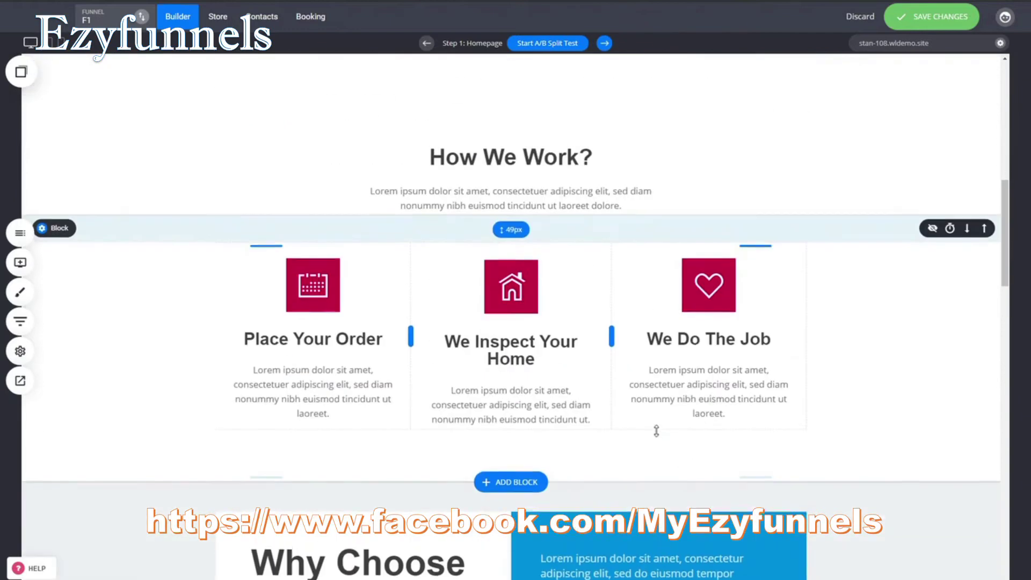
pyautogui.scroll(-10, 654, 430)
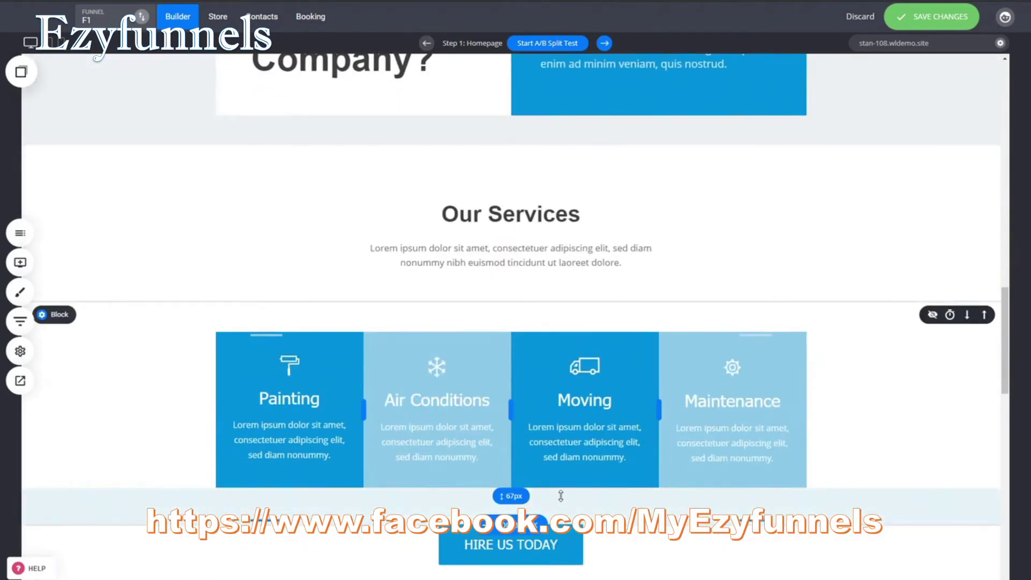
# Step: Save the homepage changes, then view the Get a Free Quote popup and close it
pyautogui.click(905, 25)
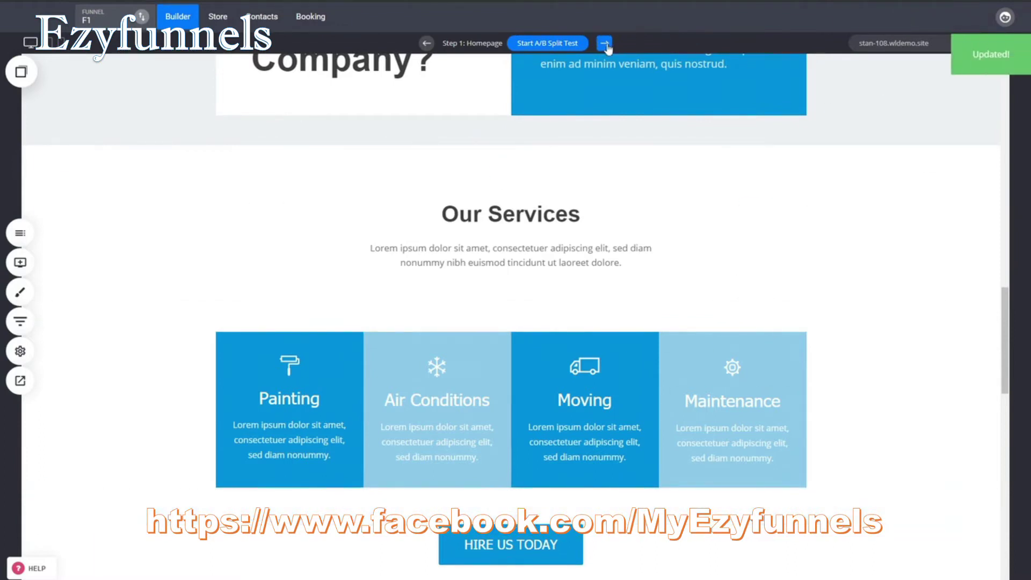
pyautogui.click(605, 44)
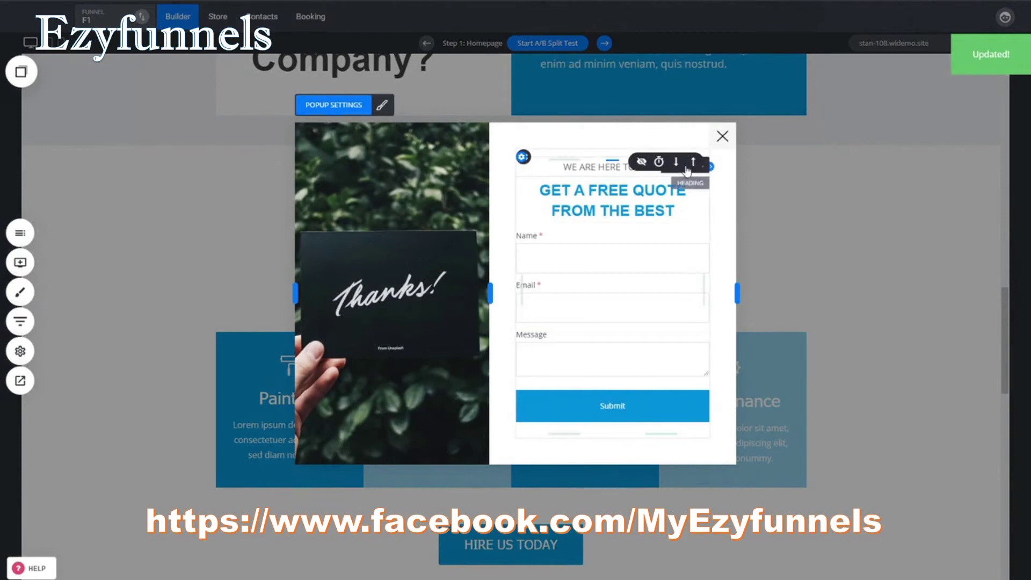
pyautogui.click(721, 136)
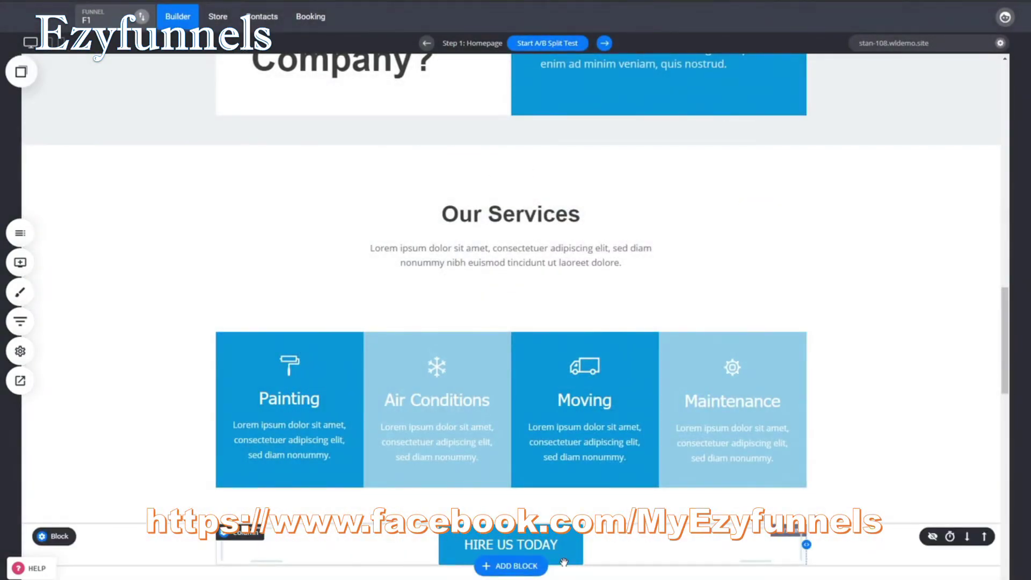
# Step: Add the Team & Testimonials block "What Clients Say" with three white cards below the statistics section
pyautogui.scroll(-4, 865, 381)
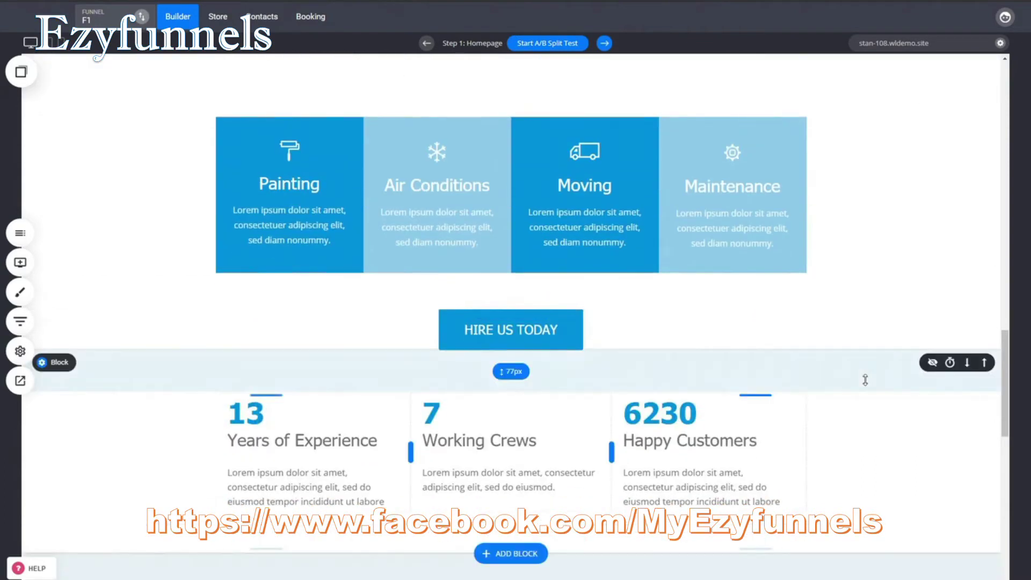
pyautogui.scroll(-2, 559, 356)
pyautogui.scroll(-5, 779, 401)
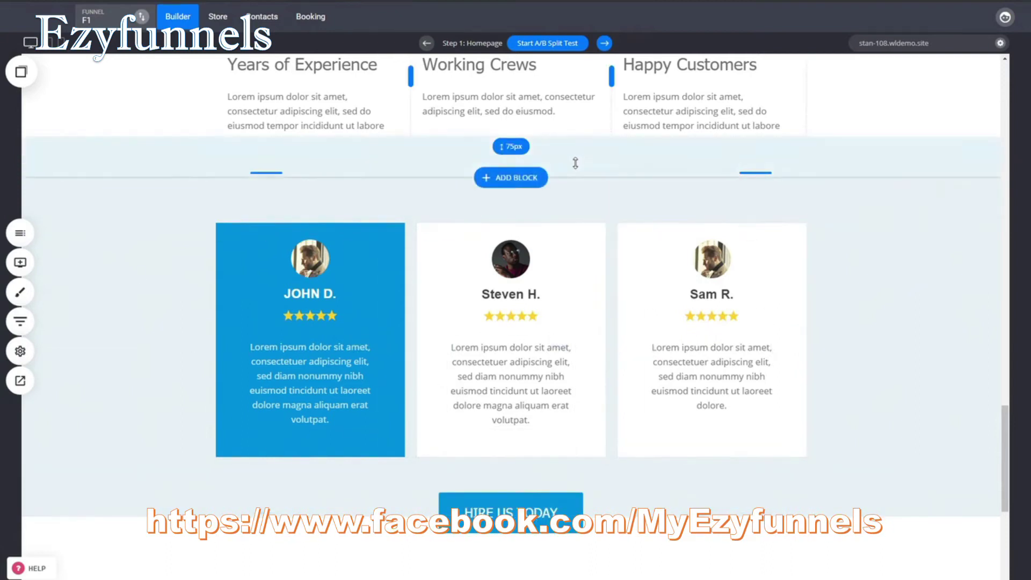
pyautogui.click(513, 177)
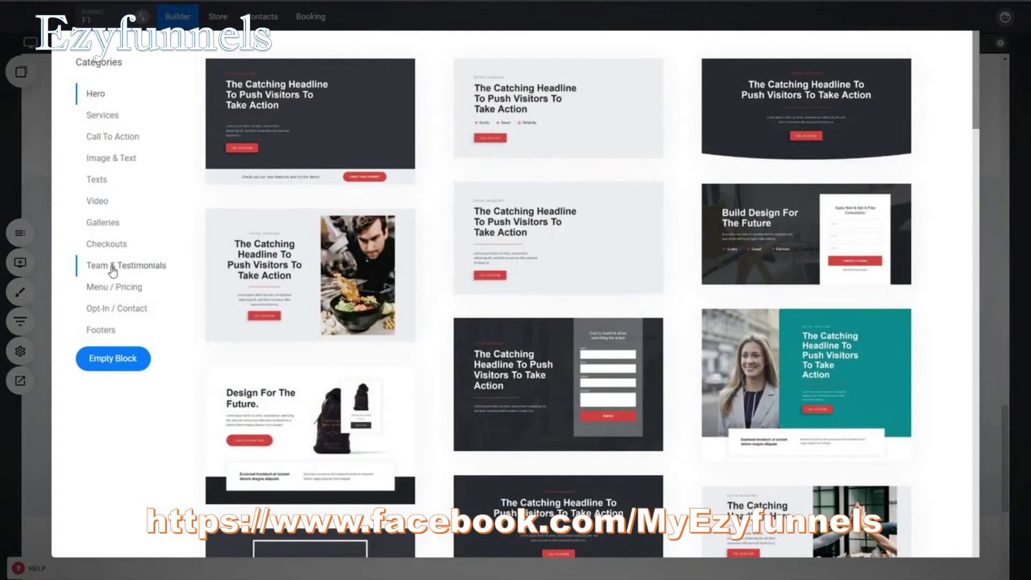
pyautogui.click(113, 268)
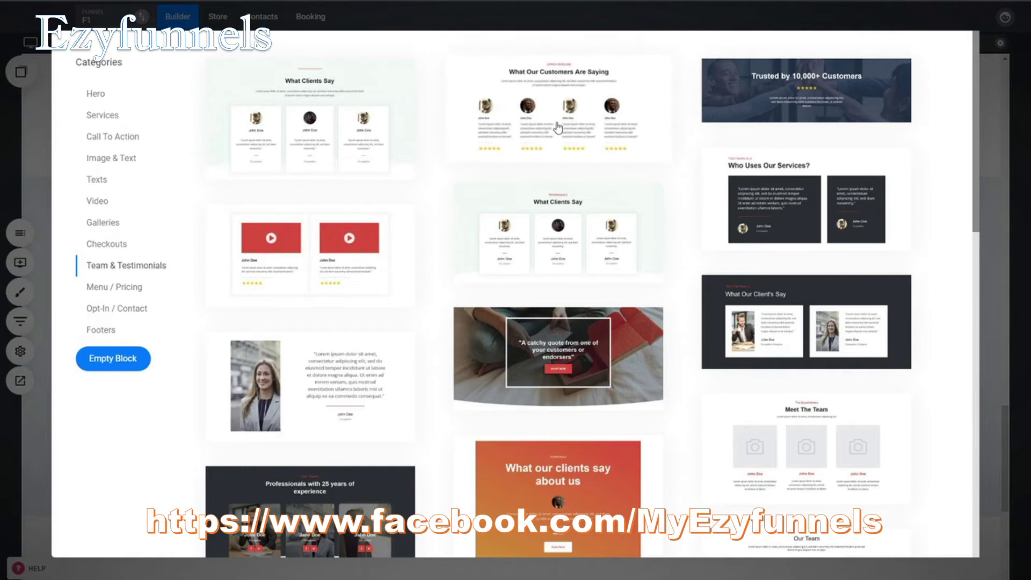
pyautogui.click(543, 228)
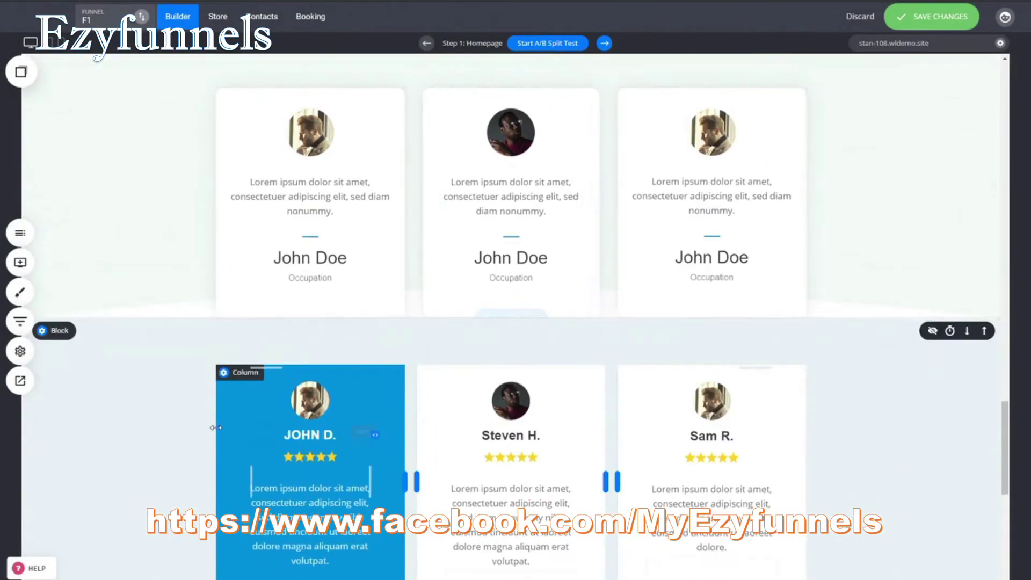
# Step: Delete the old testimonials block with star ratings and increase the spacing below the new testimonial cards to 123 px
pyautogui.moveTo(60, 331)
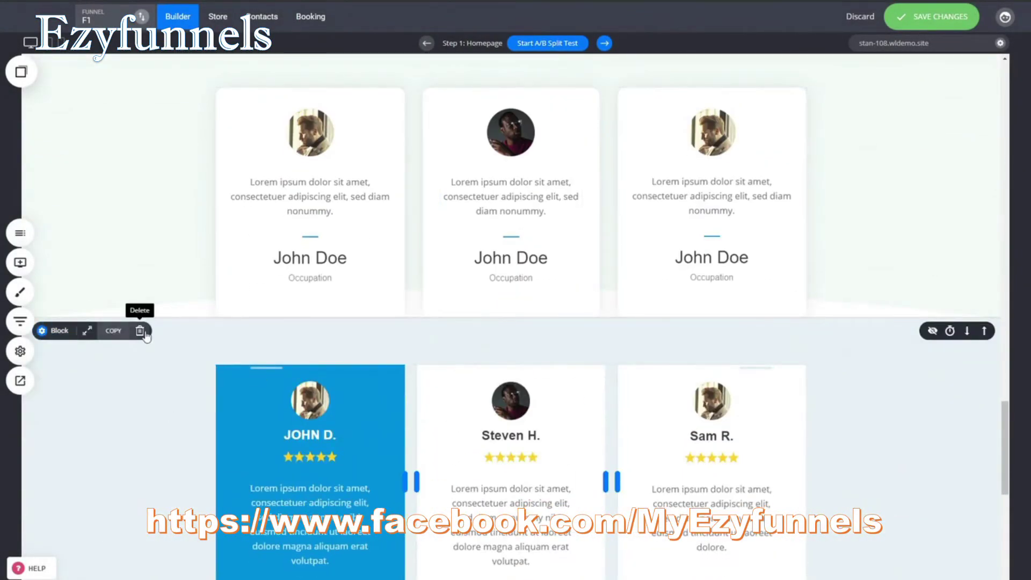
pyautogui.click(142, 333)
pyautogui.click(549, 260)
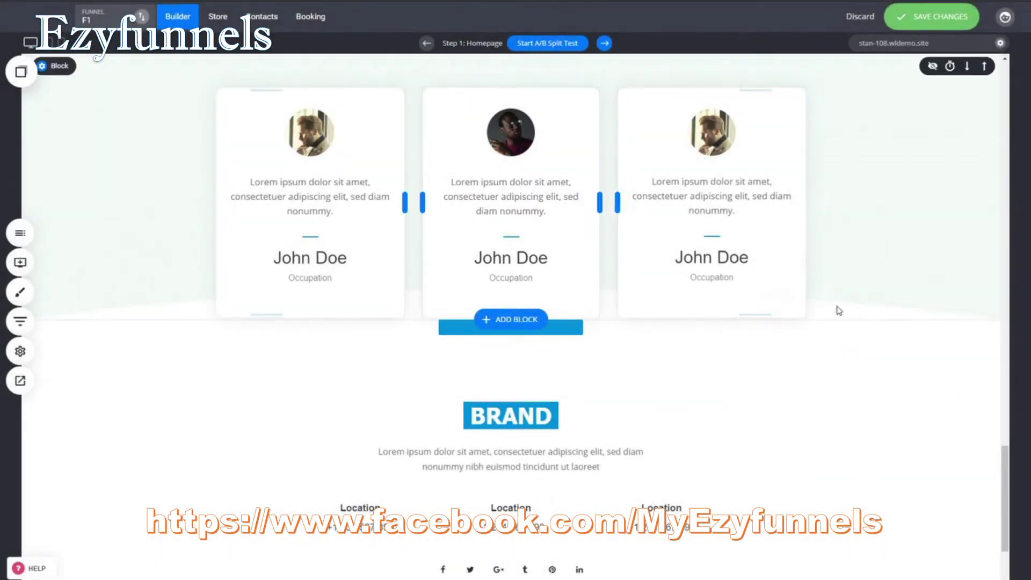
pyautogui.moveTo(755, 317); pyautogui.dragTo(753, 365)
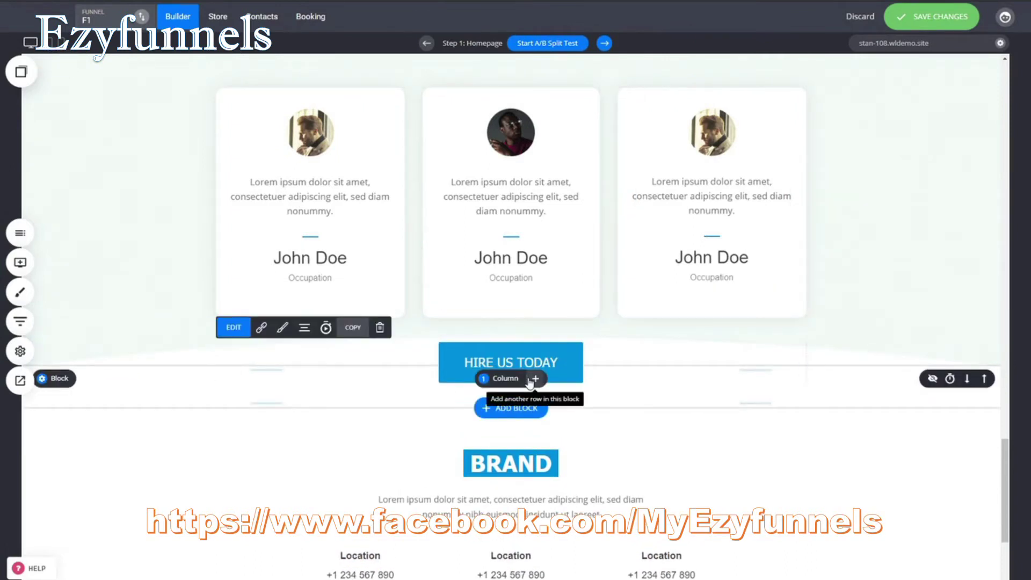
pyautogui.moveTo(668, 337); pyautogui.dragTo(666, 356)
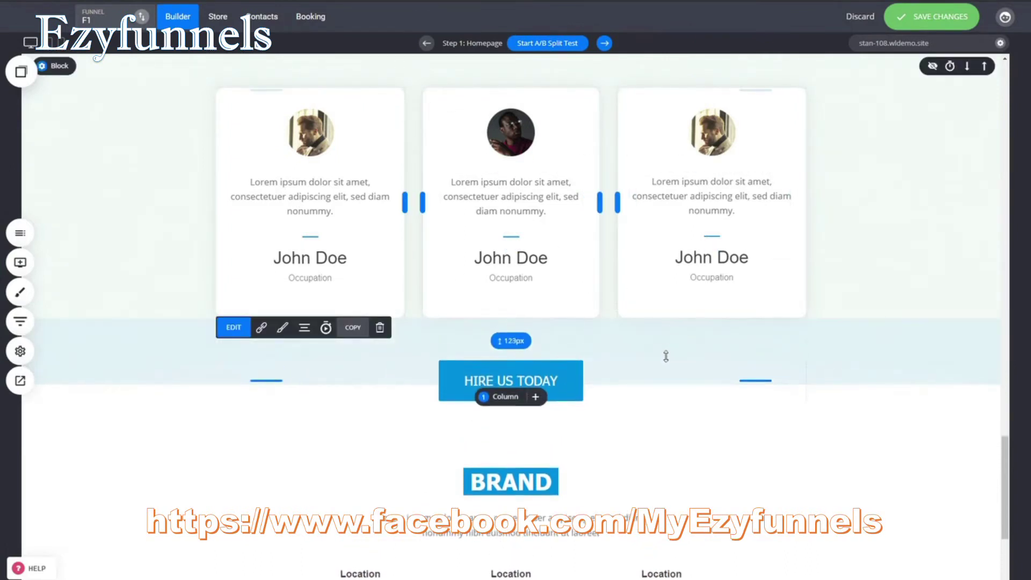
# Step: Open the text of the first testimonial card for editing and leave it
pyautogui.scroll(4, 604, 329)
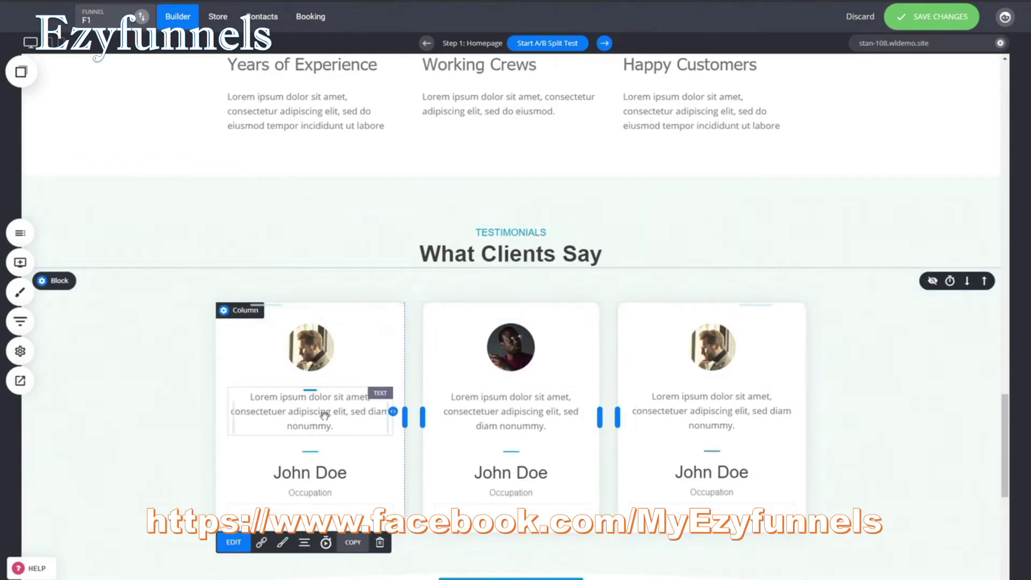
pyautogui.doubleClick(376, 398)
pyautogui.click(874, 444)
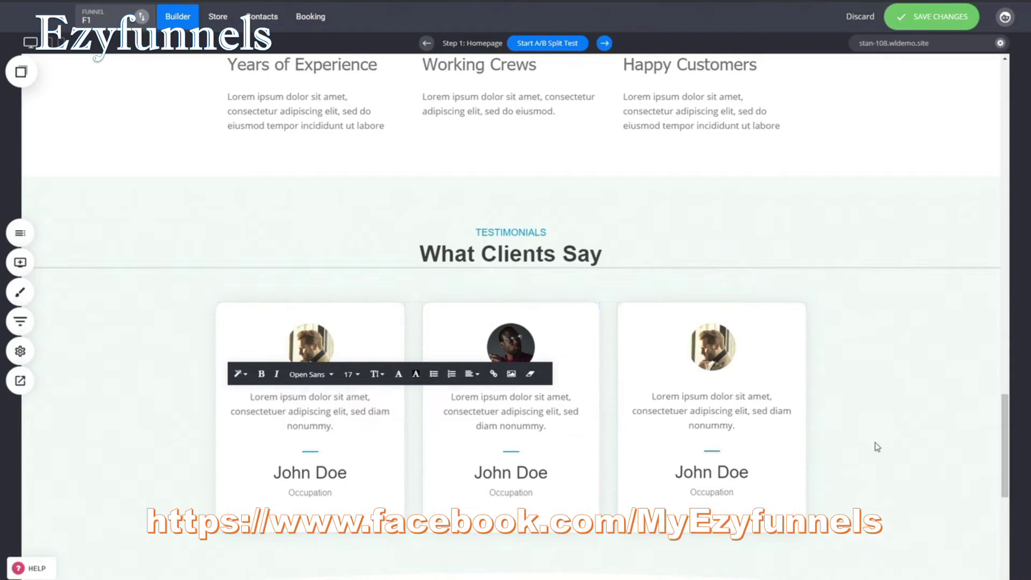
# Step: Browse the Call To Action and Video block templates without adding one, then review the area around the Hire Us Today button
pyautogui.click(516, 175)
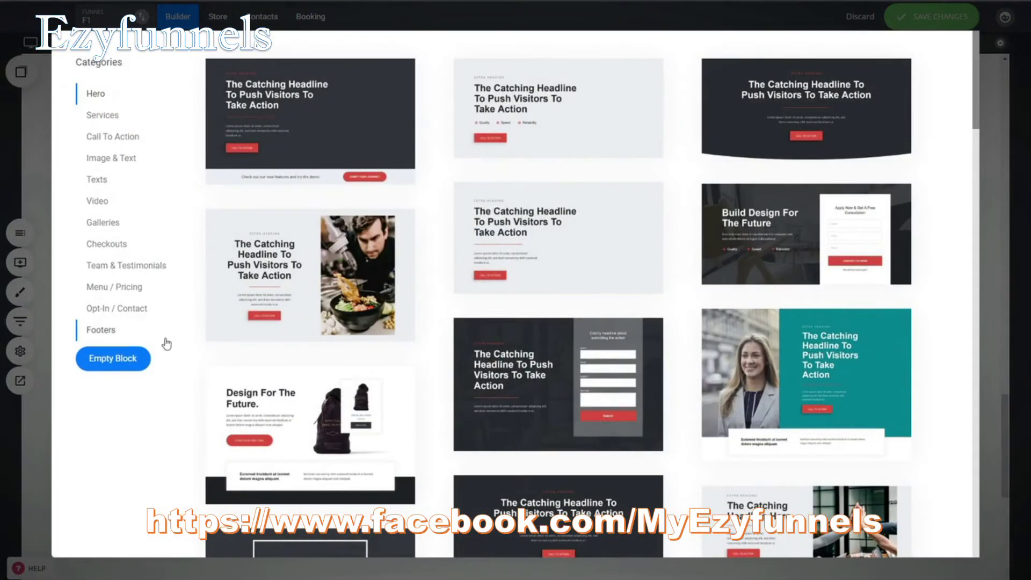
pyautogui.click(107, 137)
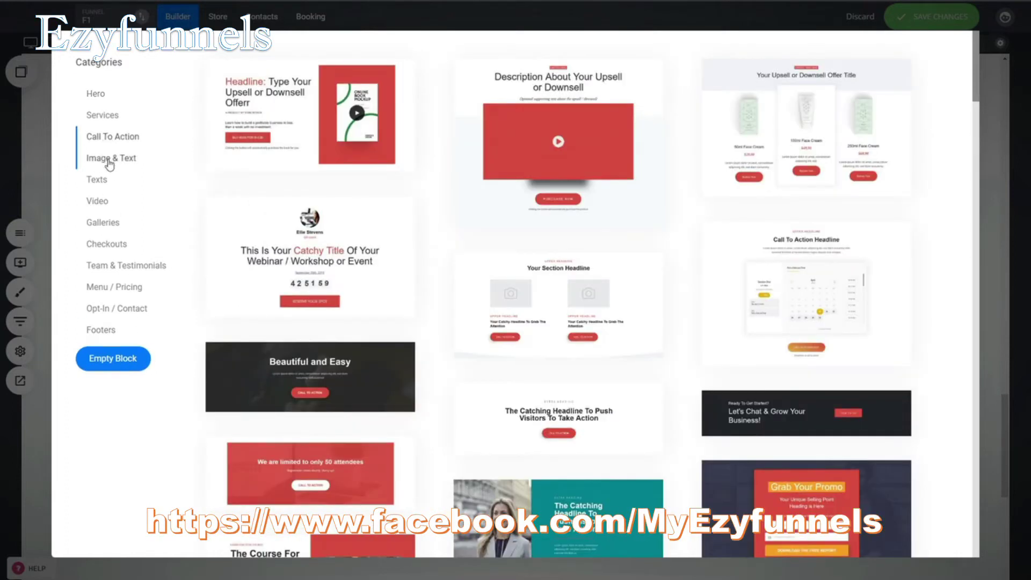
pyautogui.click(104, 202)
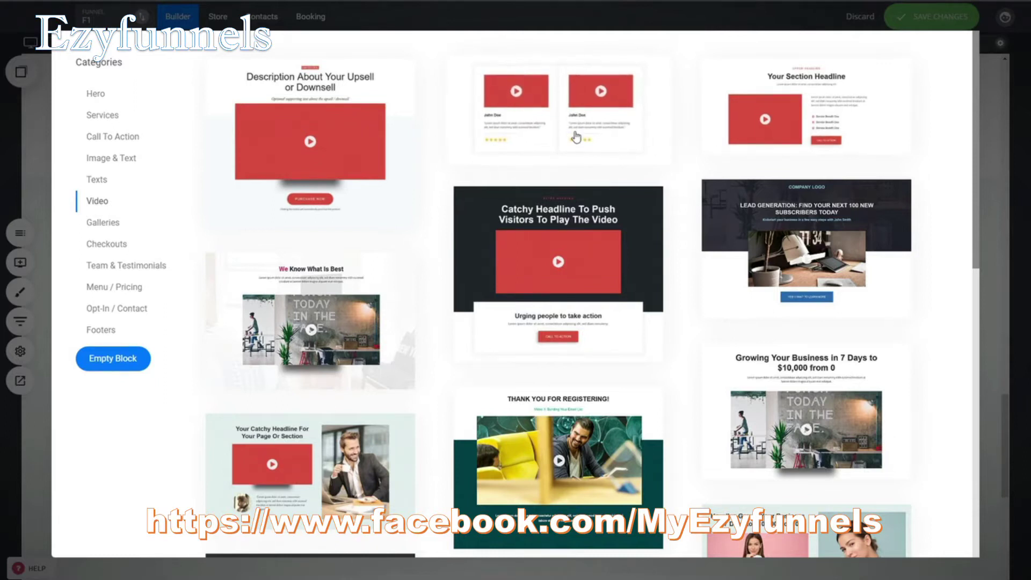
pyautogui.scroll(-5, 576, 137)
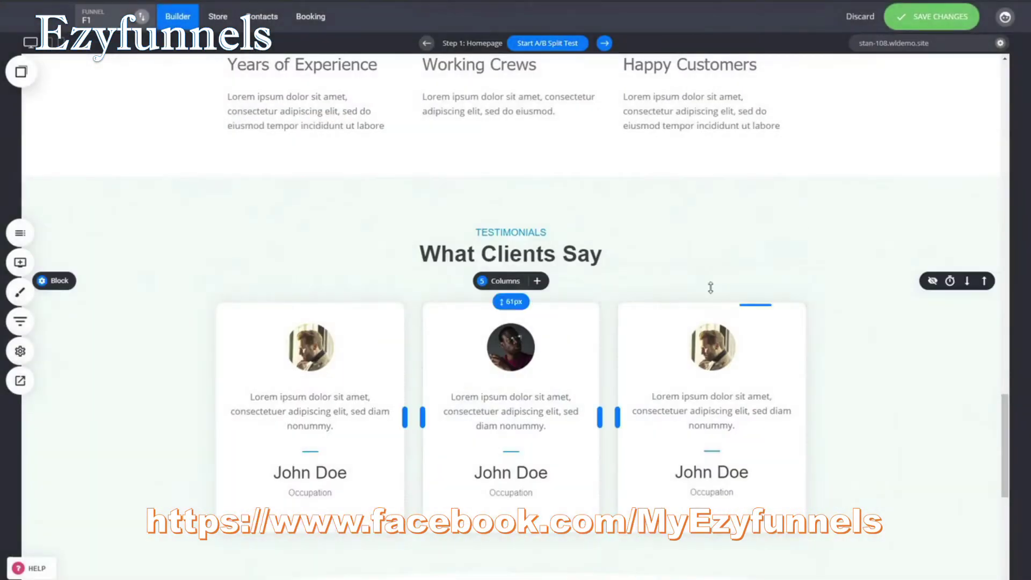
pyautogui.scroll(-5, 798, 295)
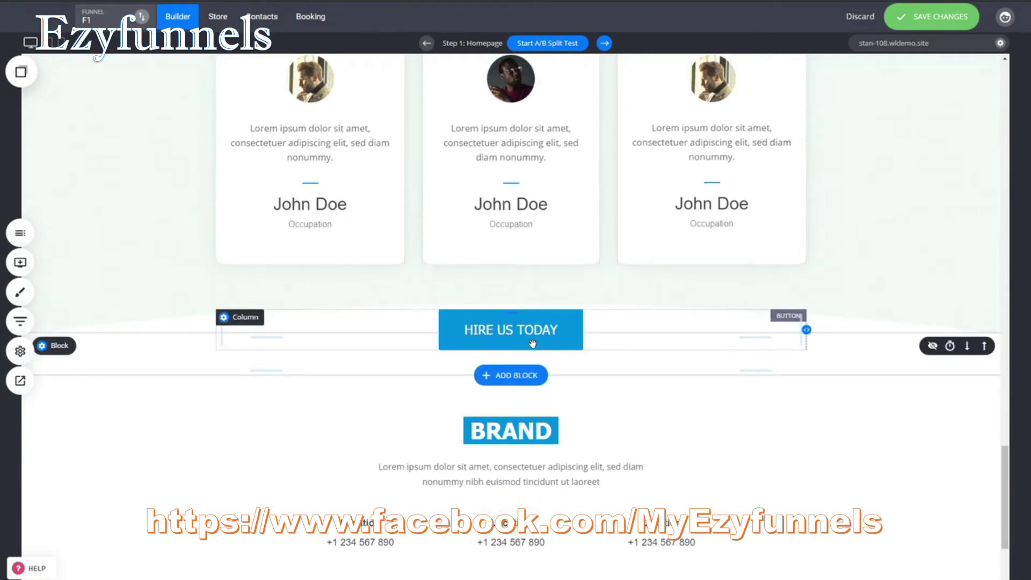
# Step: Try to increase the spacing above the Hire Us Today button
pyautogui.moveTo(533, 344); pyautogui.dragTo(534, 347)
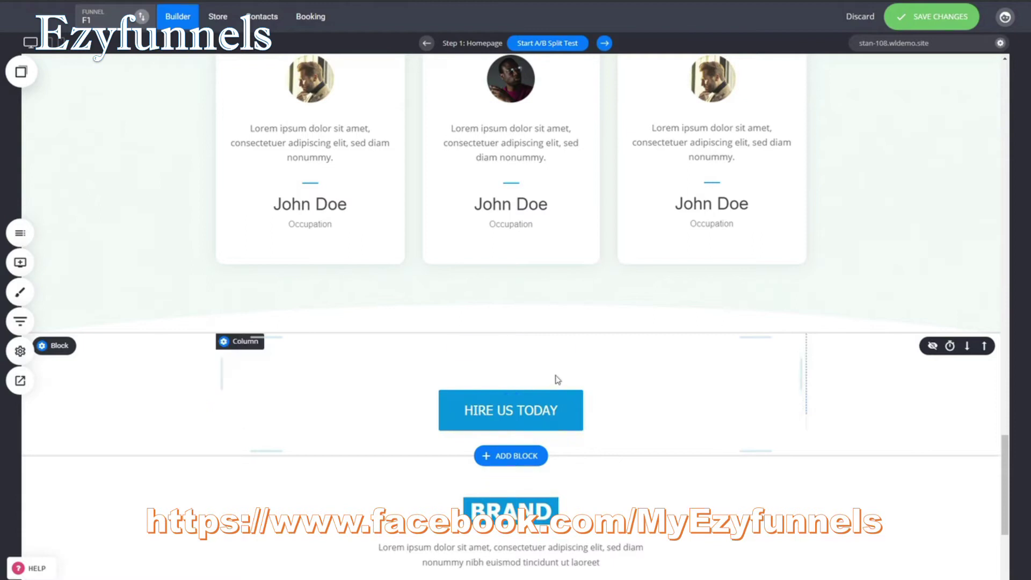
pyautogui.moveTo(553, 357)
pyautogui.click(527, 346)
pyautogui.click(549, 260)
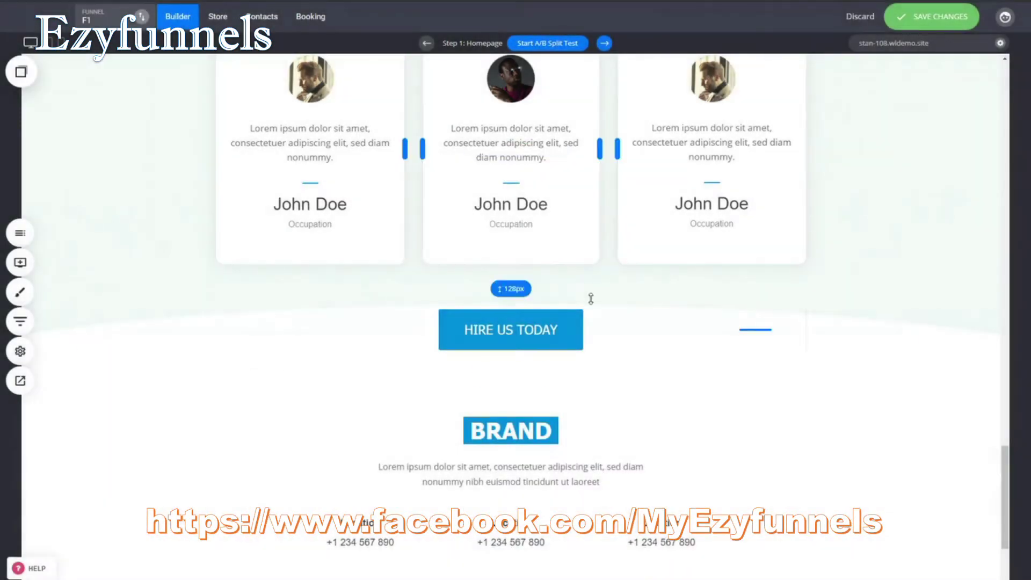
pyautogui.moveTo(575, 348)
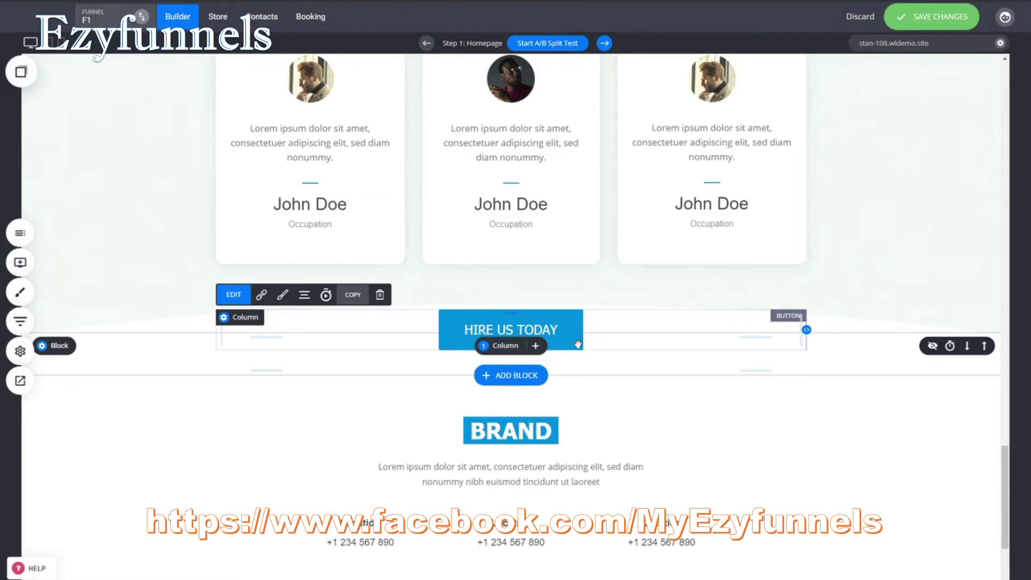
# Step: Review the Hire Us Today button's text and link target options without changing them, and open the funnel's step list
pyautogui.click(578, 344)
pyautogui.moveTo(952, 82); pyautogui.dragTo(859, 80)
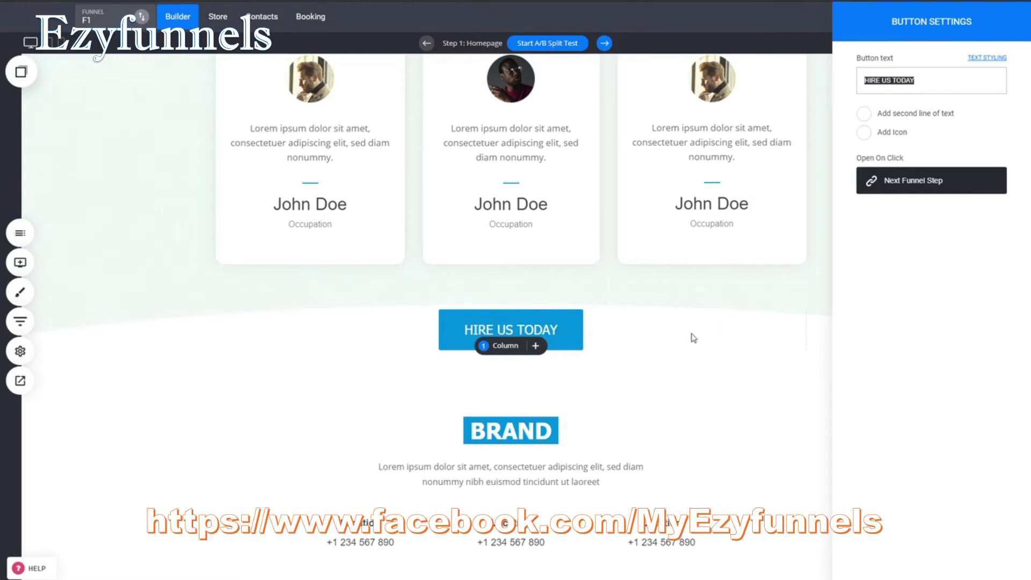
pyautogui.click(931, 189)
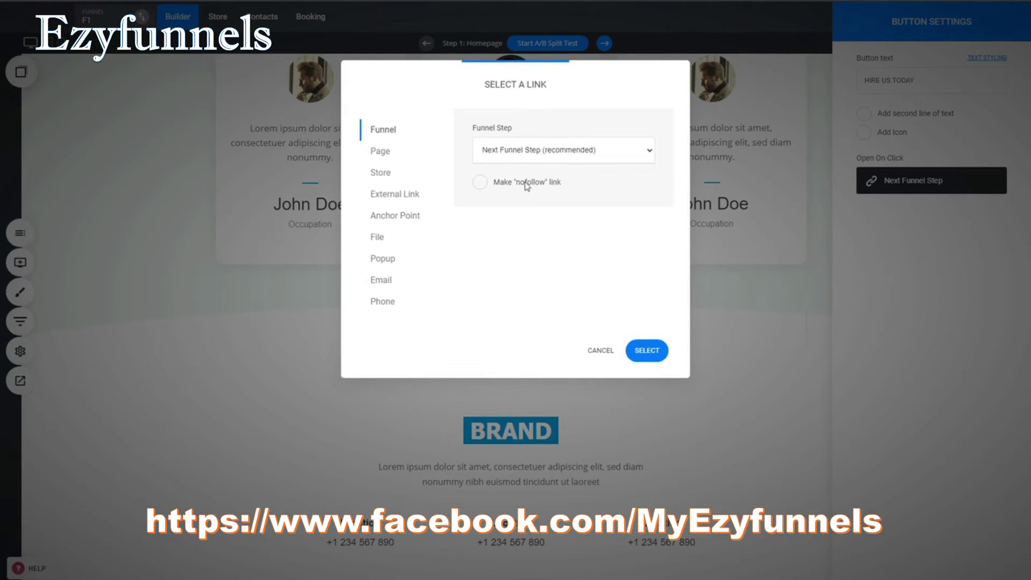
pyautogui.click(597, 351)
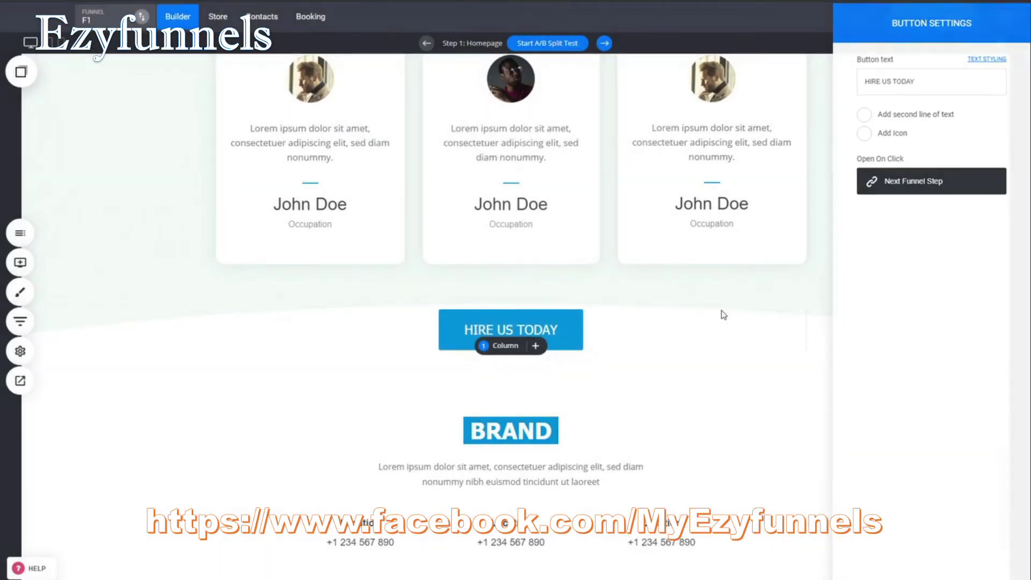
pyautogui.click(720, 316)
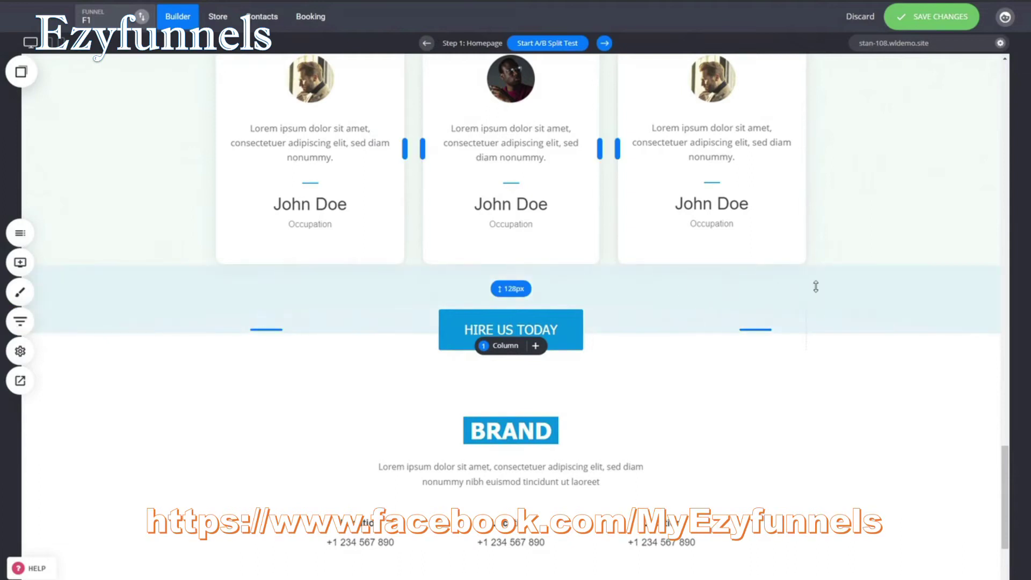
pyautogui.click(20, 322)
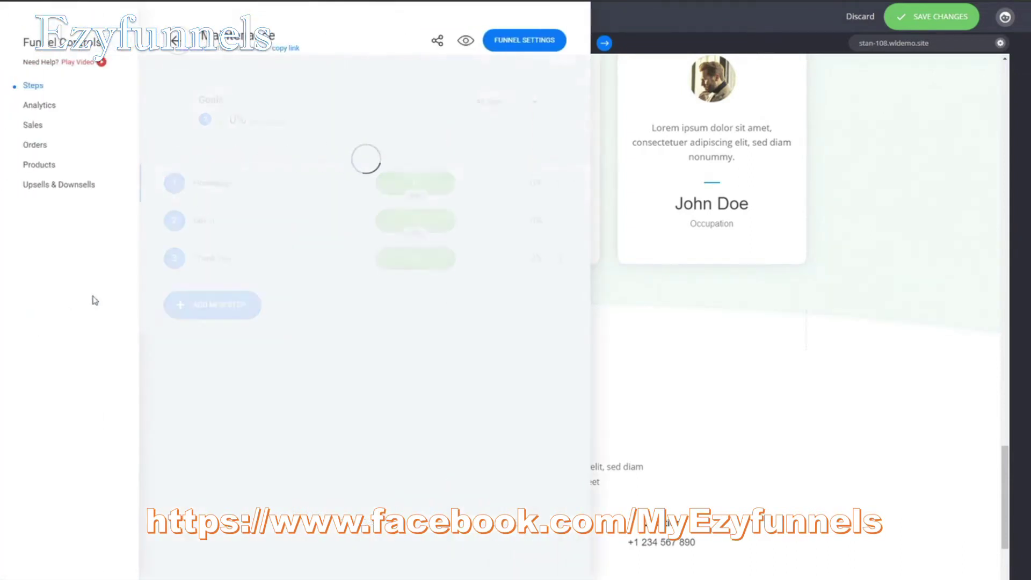
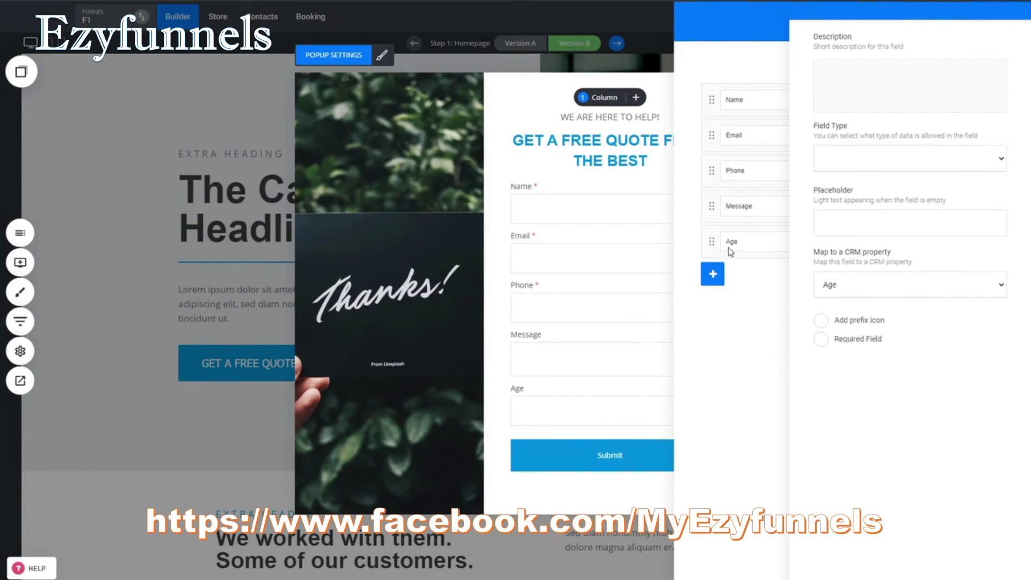
# Step: Make the Age field of the quote popup's form required and review the form's field list
pyautogui.click(852, 344)
pyautogui.click(727, 400)
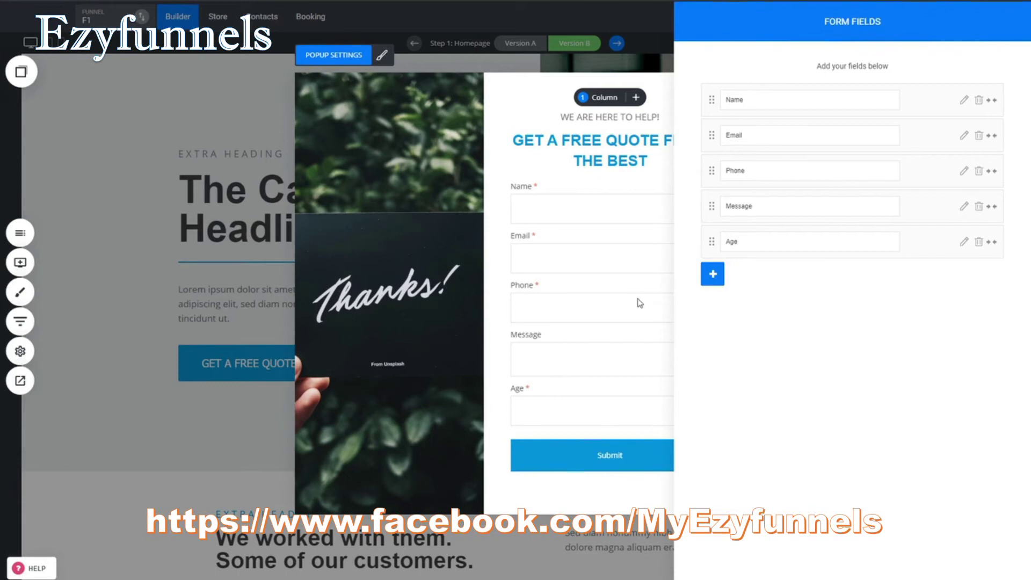
pyautogui.click(619, 300)
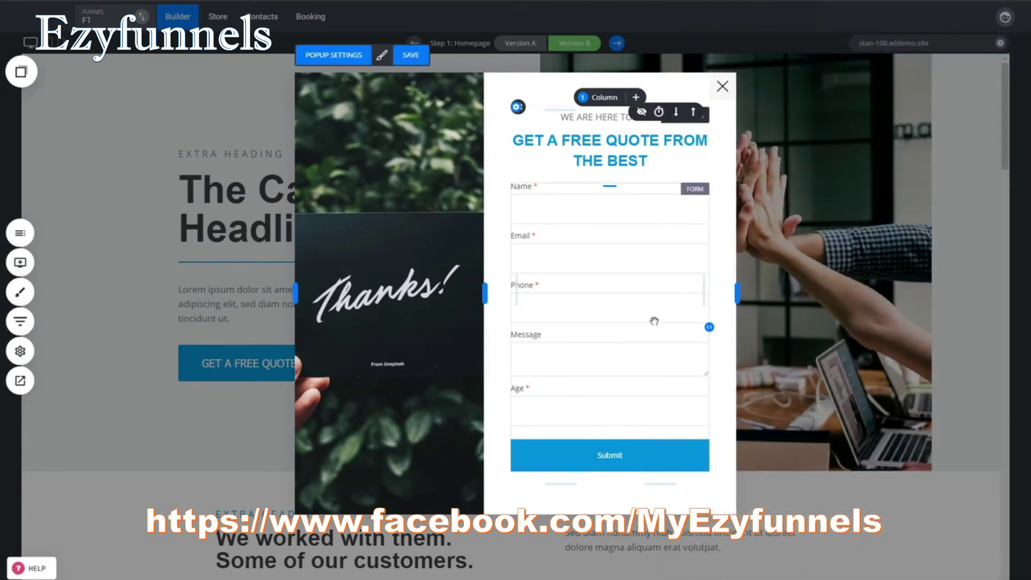
pyautogui.click(628, 297)
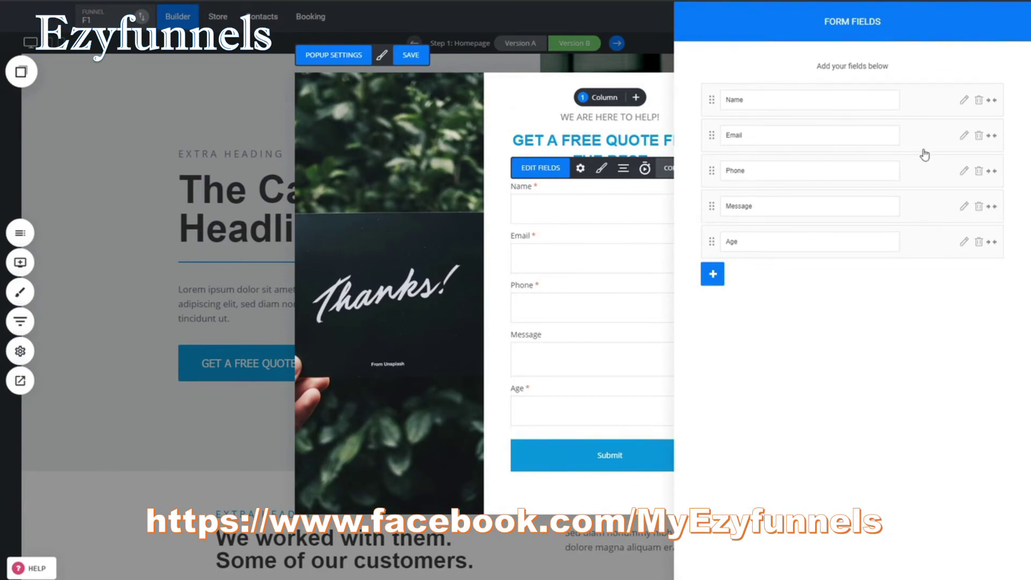
pyautogui.click(642, 266)
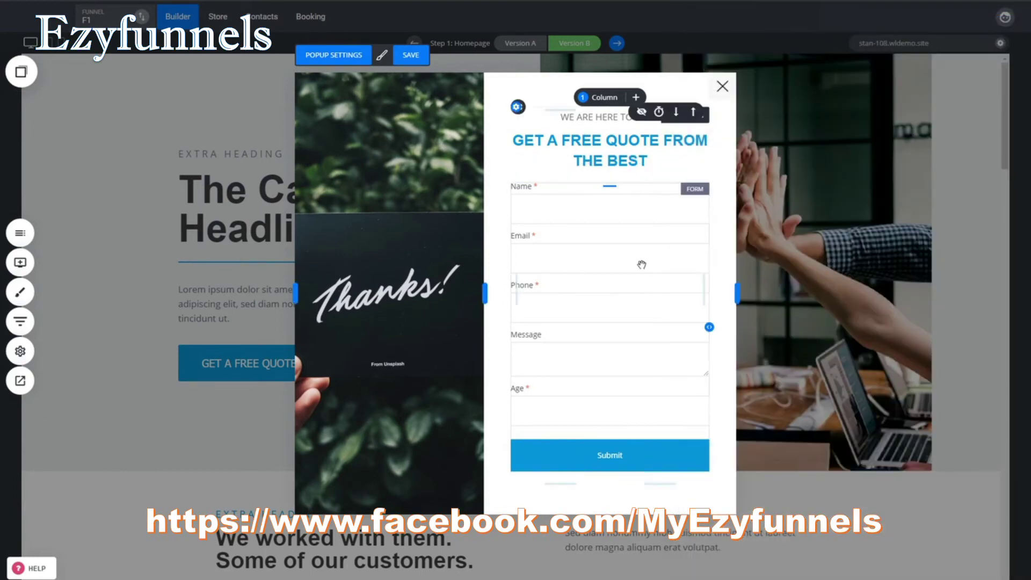
# Step: Turn on notifications for new form submissions and enter two recipient e-mail addresses separated by a comma
pyautogui.click(581, 265)
pyautogui.click(580, 167)
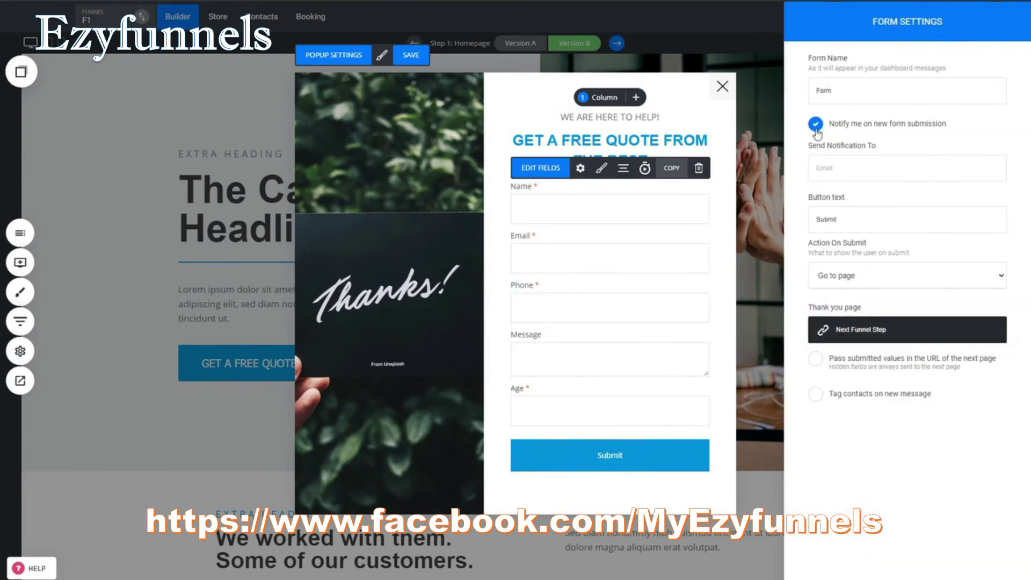
pyautogui.click(838, 219)
pyautogui.click(843, 176)
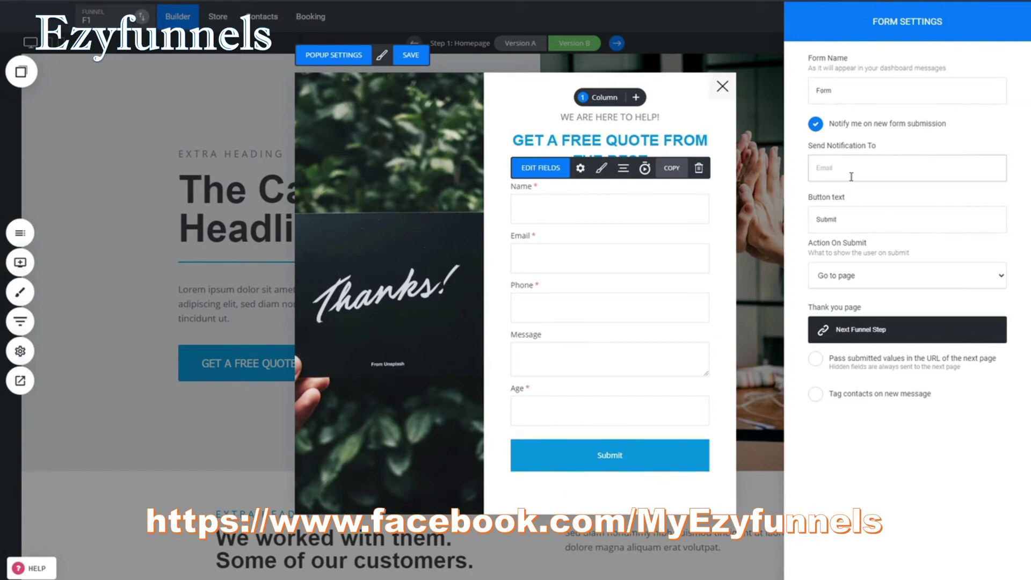
pyautogui.hotkey('ctrl', 'v')
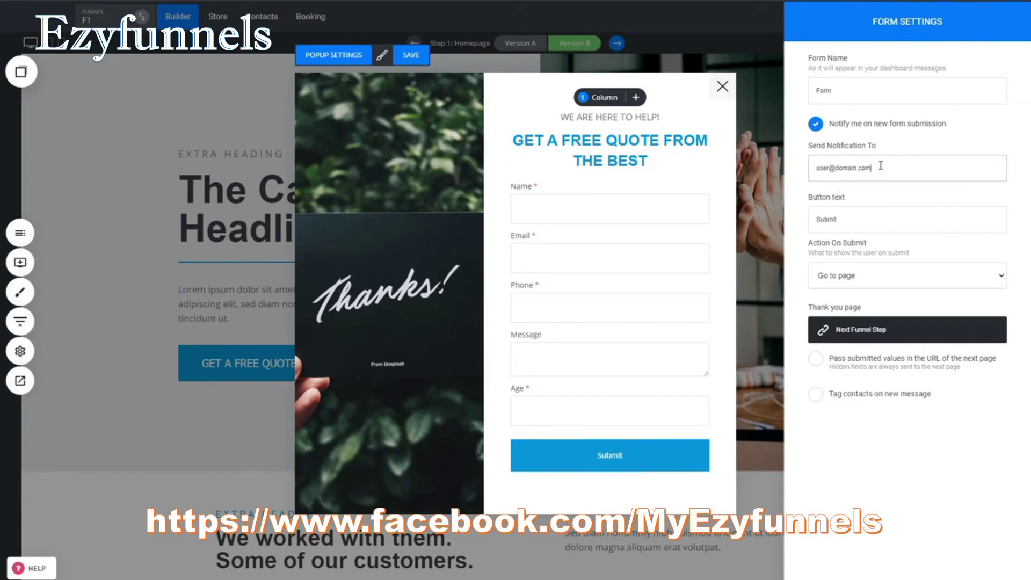
pyautogui.write(',')
pyautogui.hotkey('ctrl', 'v')
pyautogui.click(905, 496)
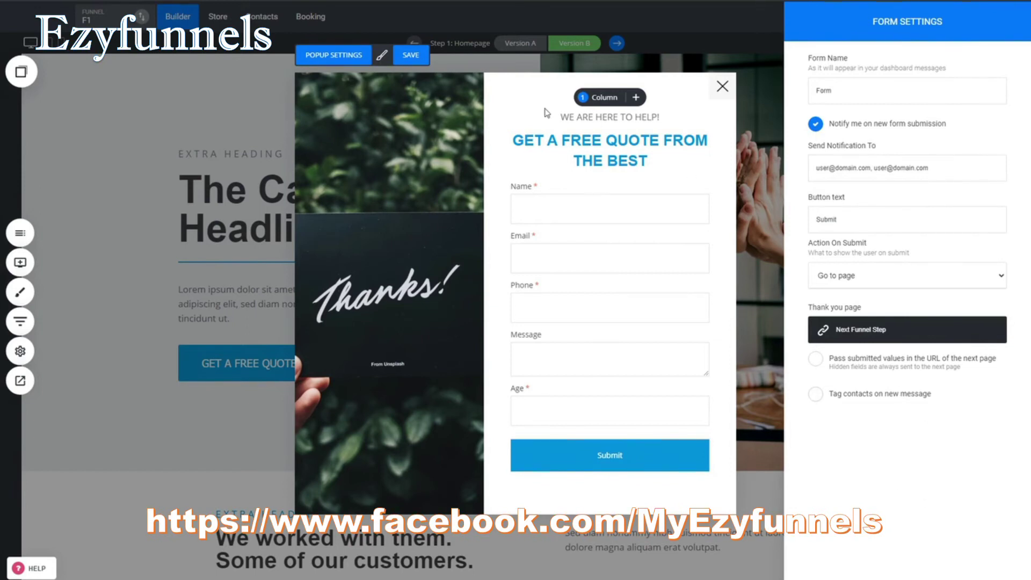
# Step: Enable tagging of contacts on new messages for the form and save the popup
pyautogui.click(896, 395)
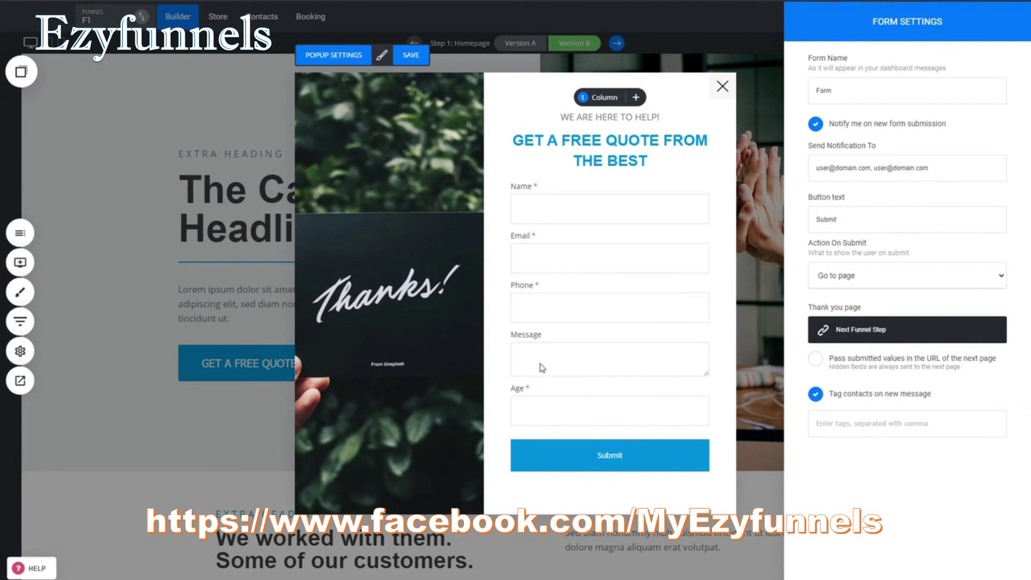
pyautogui.click(608, 240)
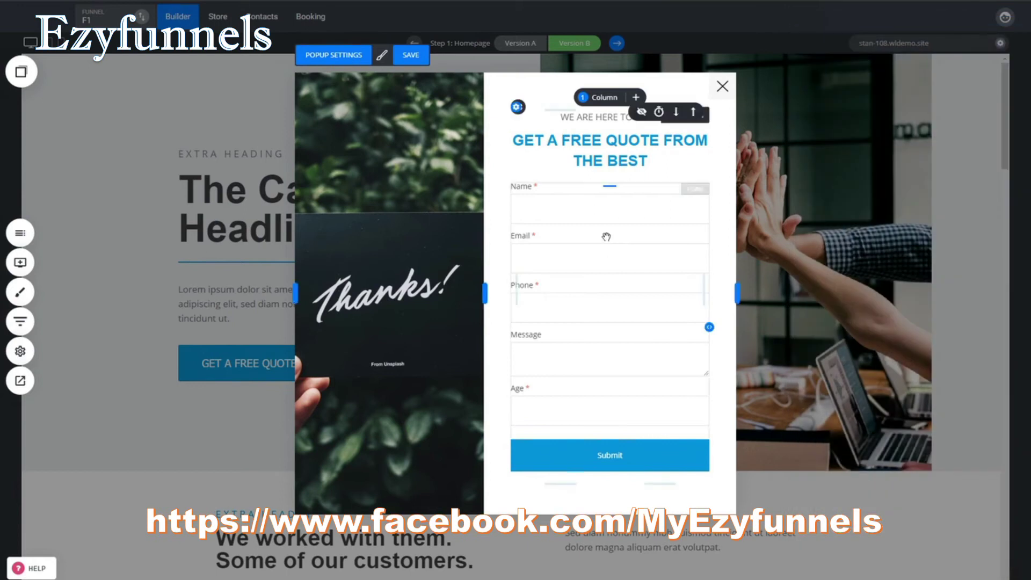
pyautogui.click(411, 55)
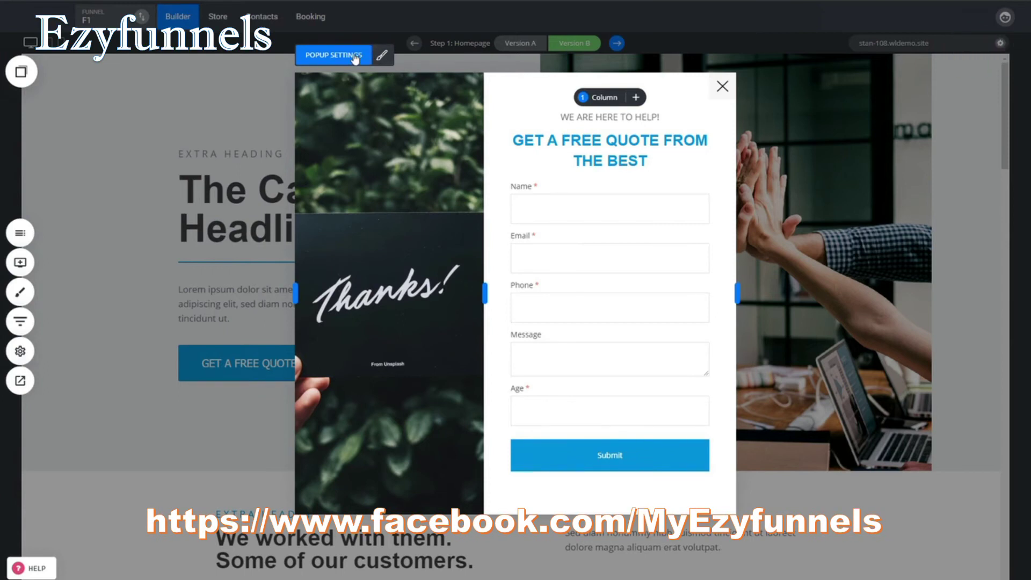
# Step: Check the popup's content layout options and try the corner and full-screen popup positions before returning to the centred one
pyautogui.click(381, 55)
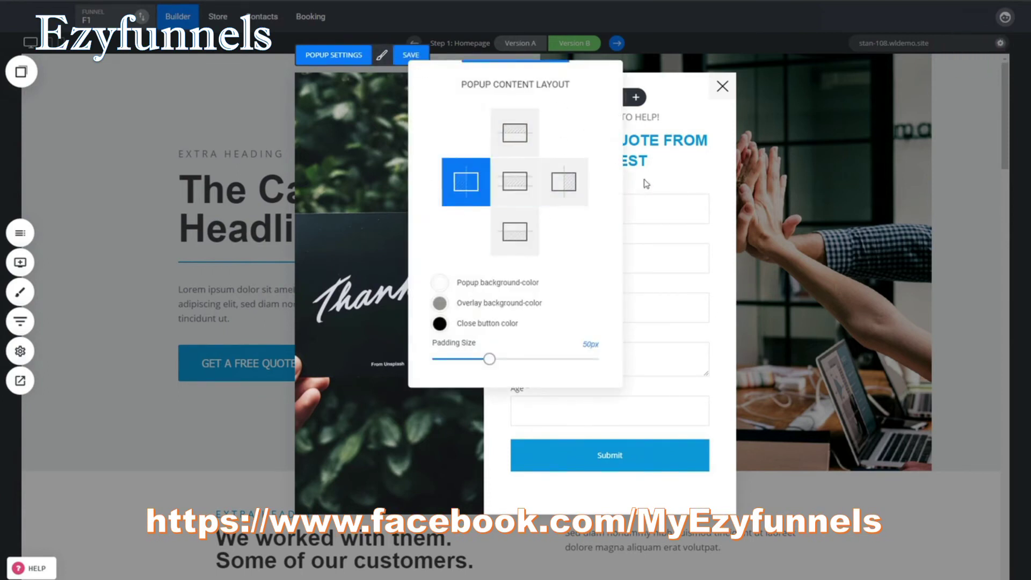
pyautogui.click(346, 58)
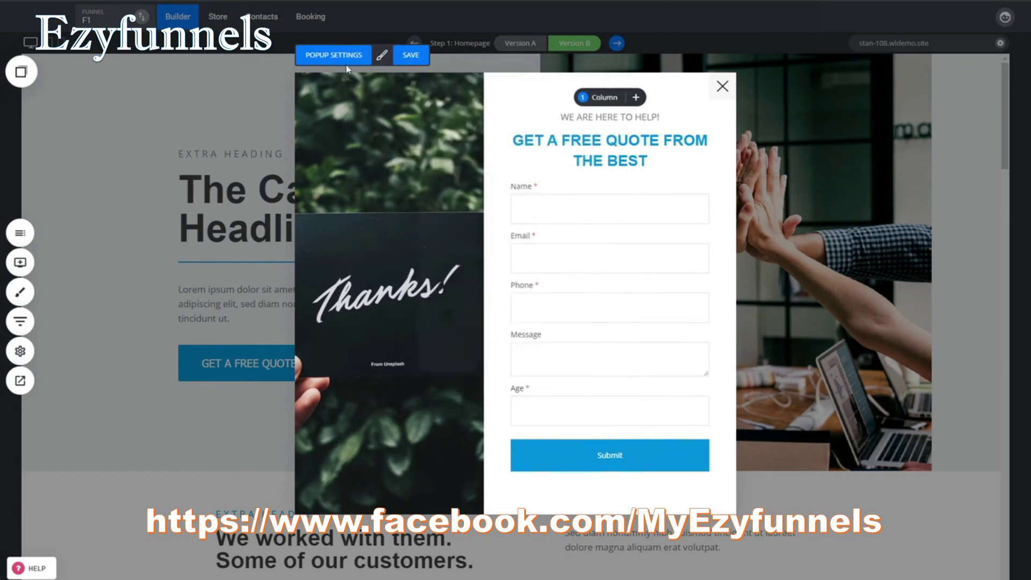
pyautogui.click(210, 170)
pyautogui.click(164, 160)
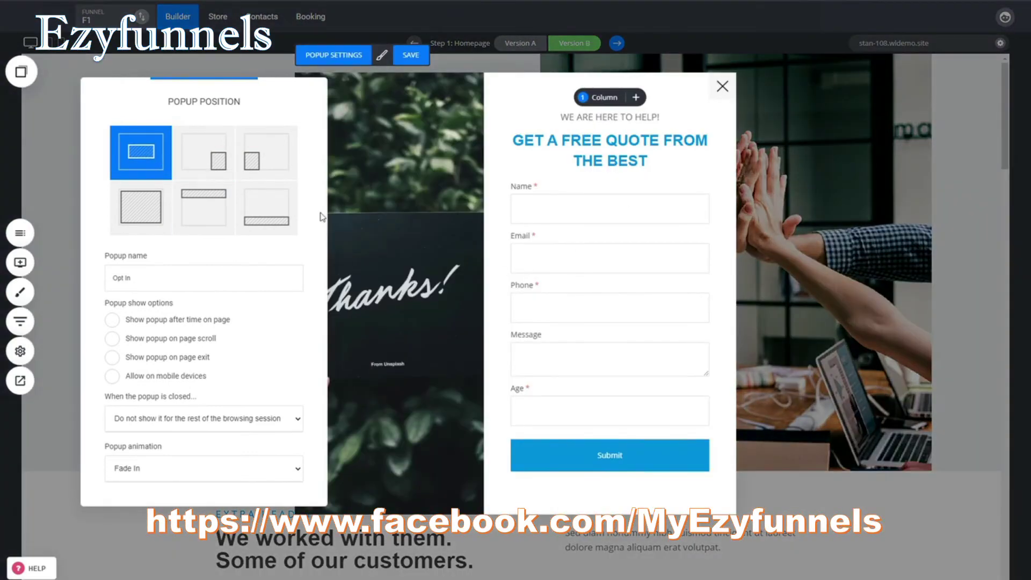
pyautogui.click(141, 205)
pyautogui.click(142, 161)
# Step: Change the popup's animation, save the popup and close it
pyautogui.click(192, 541)
pyautogui.press('Down')
pyautogui.click(436, 204)
pyautogui.click(413, 56)
pyautogui.click(724, 87)
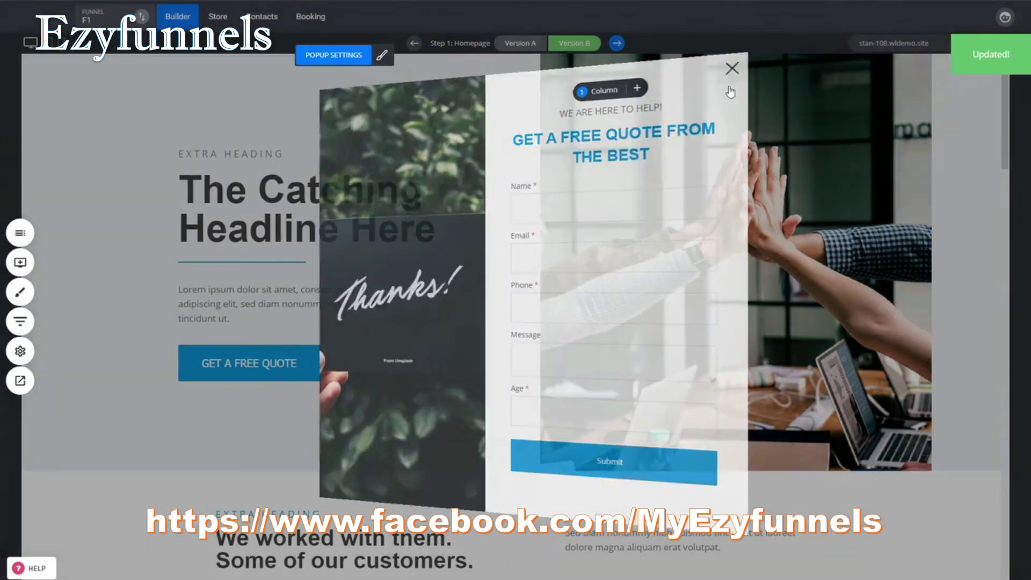
# Step: Check the Homepage's A/B versions in the funnel's step list and examine the homepage sections in the website preview
pyautogui.click(20, 321)
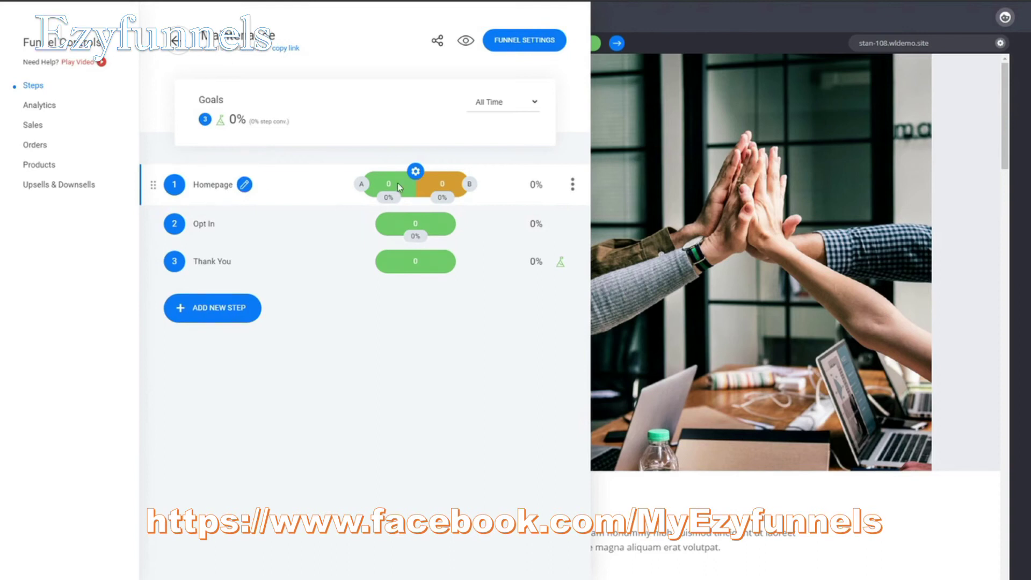
pyautogui.click(754, 243)
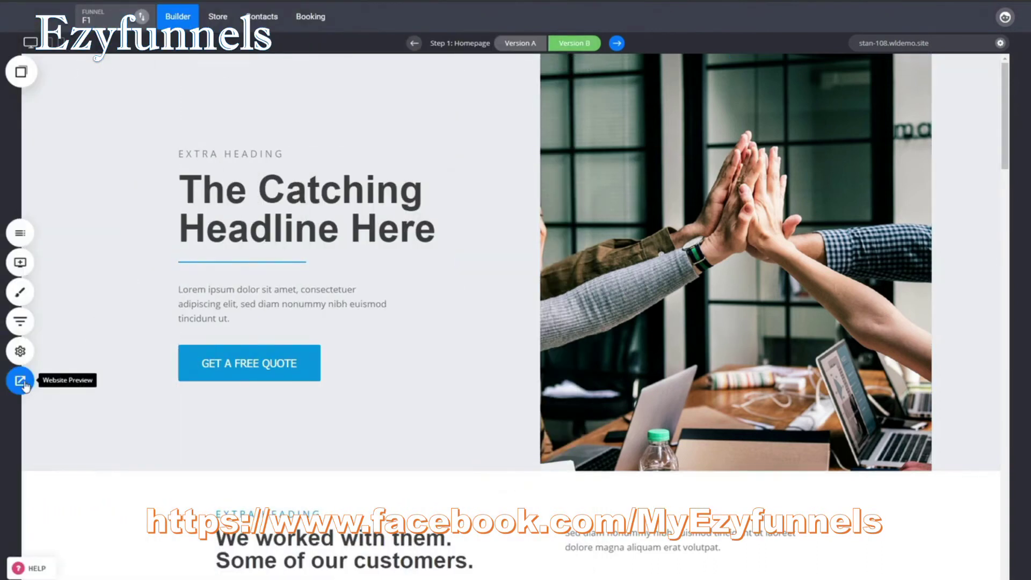
pyautogui.click(20, 381)
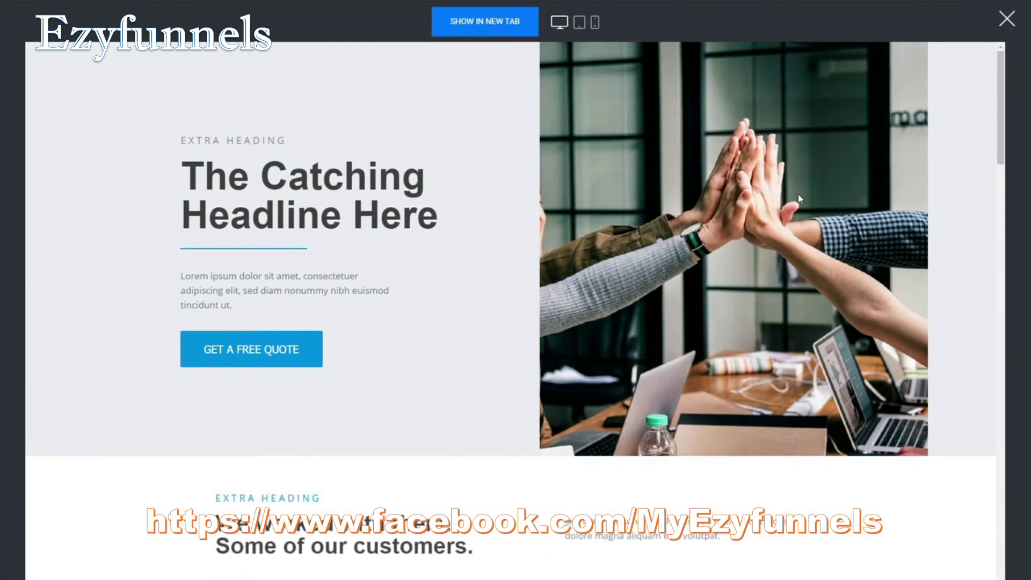
pyautogui.scroll(-10, 621, 376)
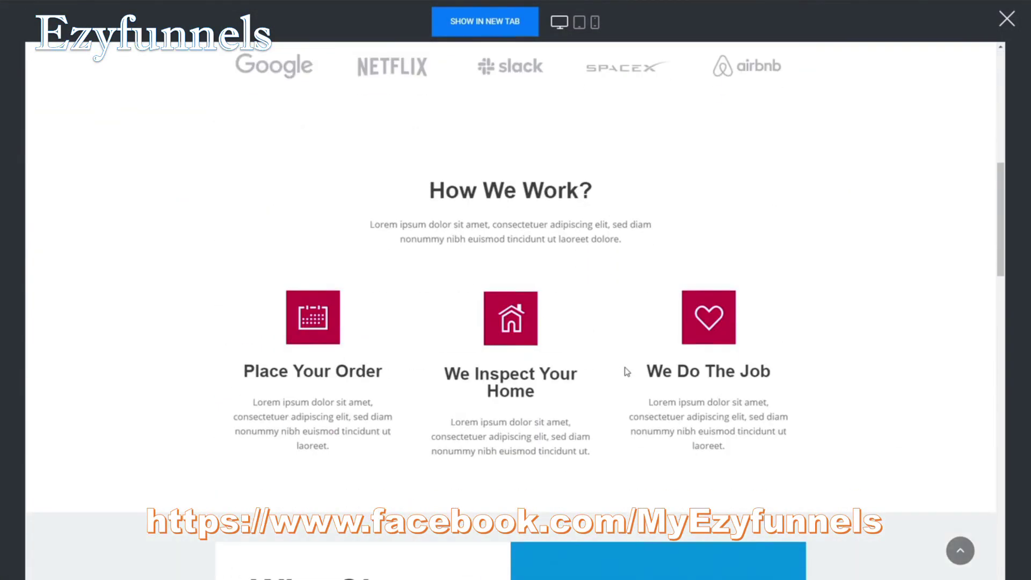
pyautogui.scroll(-4, 512, 394)
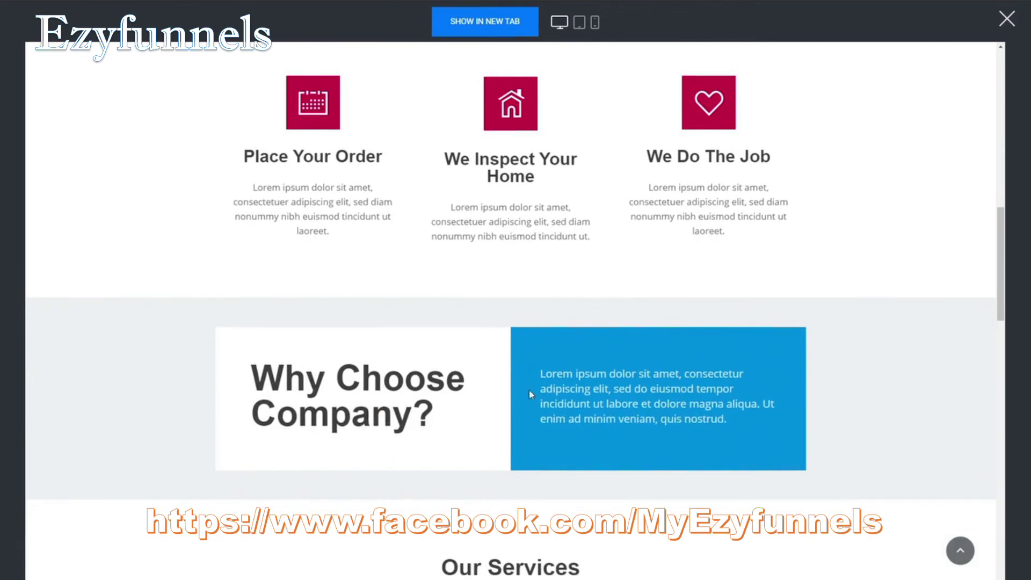
pyautogui.scroll(-4, 528, 386)
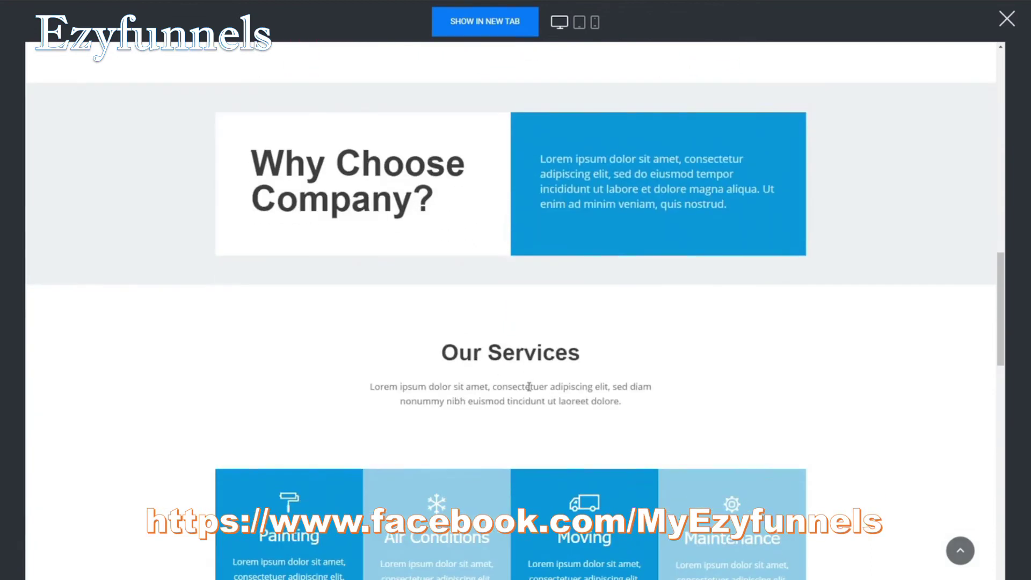
pyautogui.scroll(12, 530, 385)
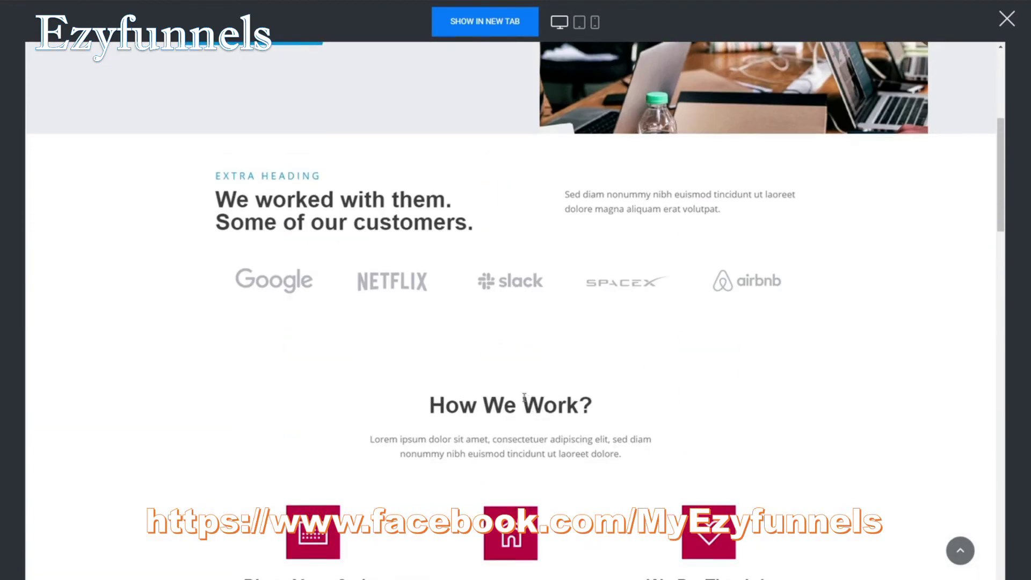
pyautogui.scroll(6, 524, 395)
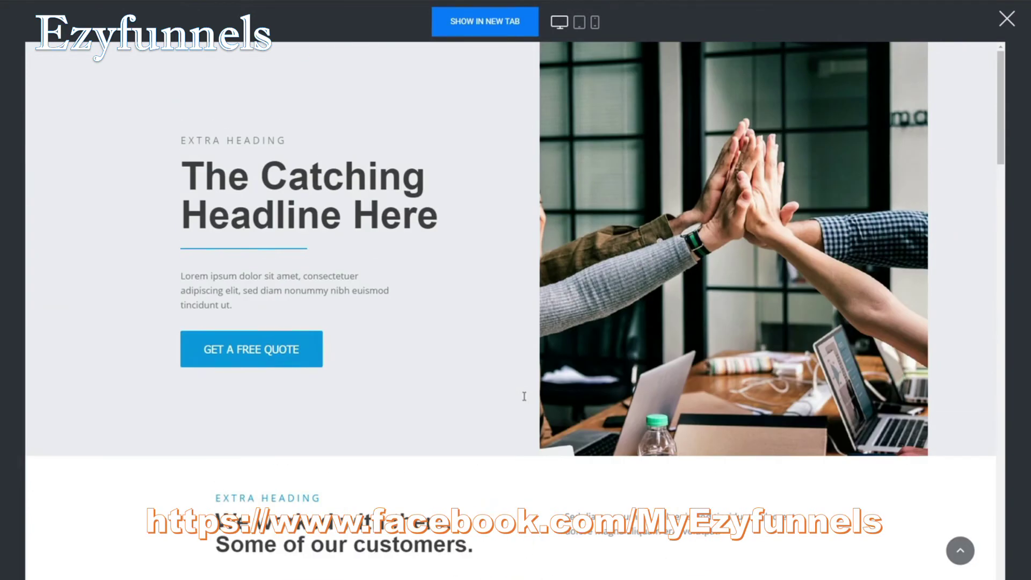
pyautogui.scroll(-12, 524, 397)
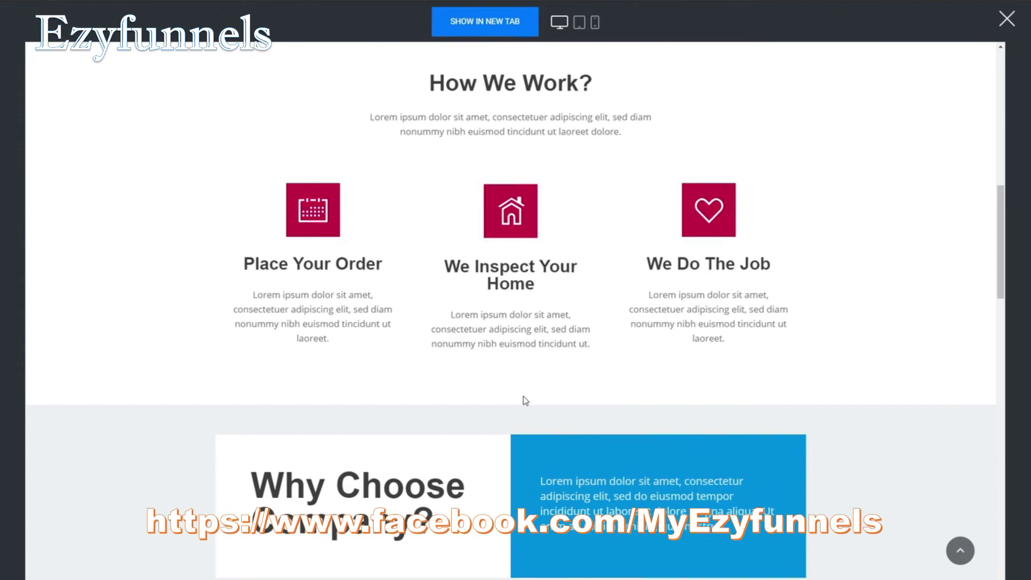
pyautogui.scroll(-3, 525, 401)
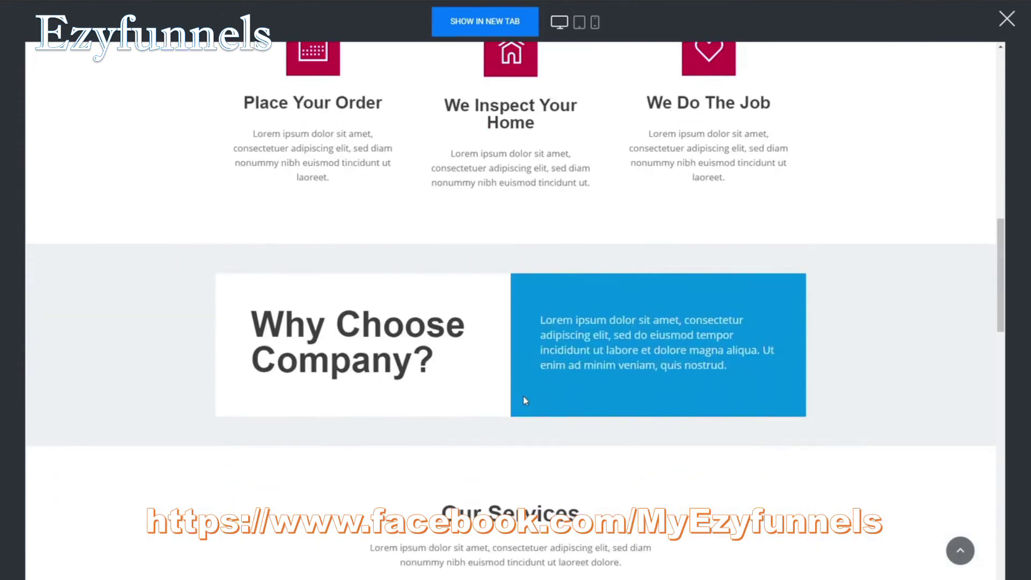
pyautogui.scroll(-10, 524, 401)
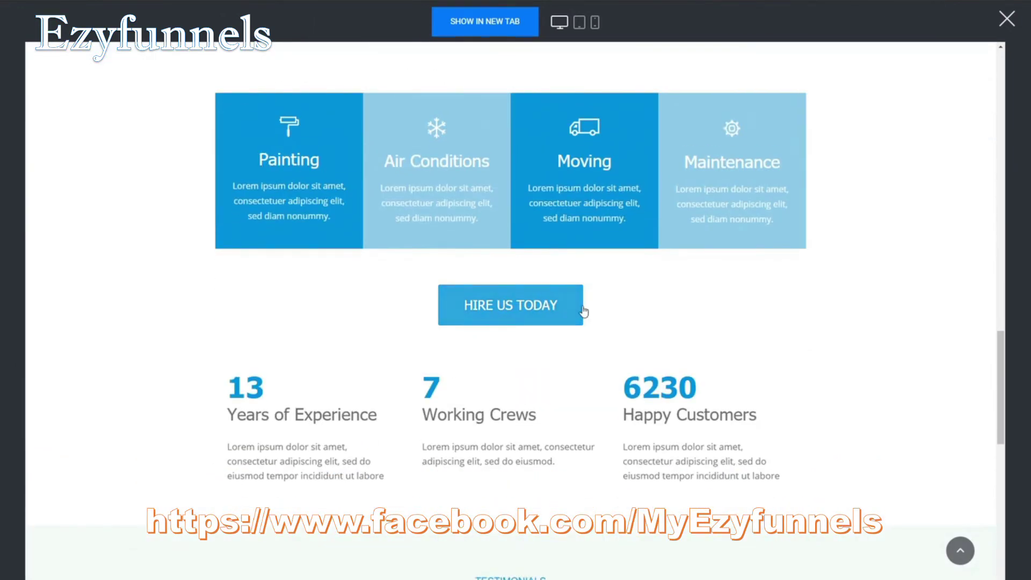
# Step: Open the quote form from the homepage preview's last Hire Us Today button and submit it with test contact details and age 31
pyautogui.scroll(-12, 651, 352)
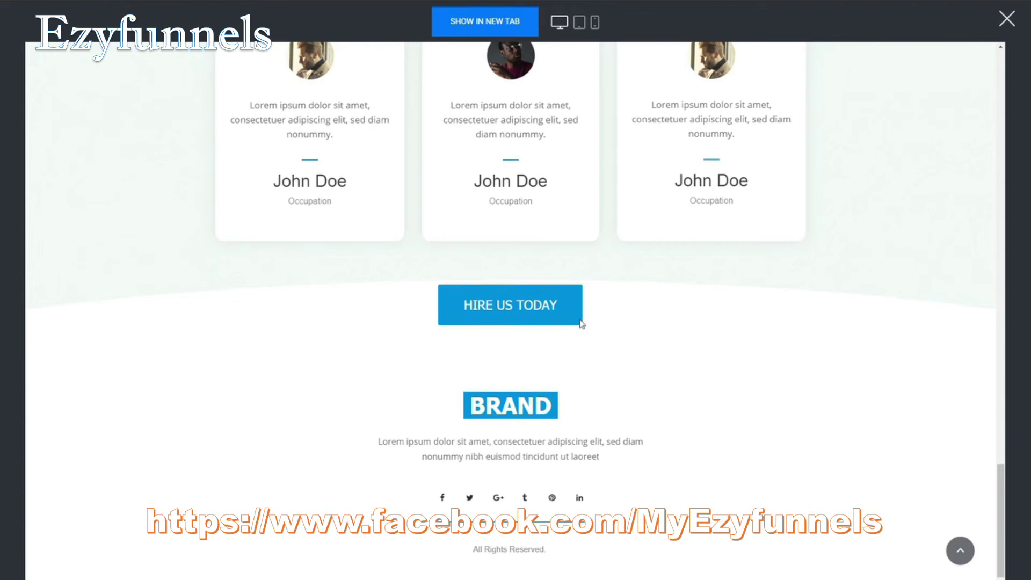
pyautogui.click(556, 302)
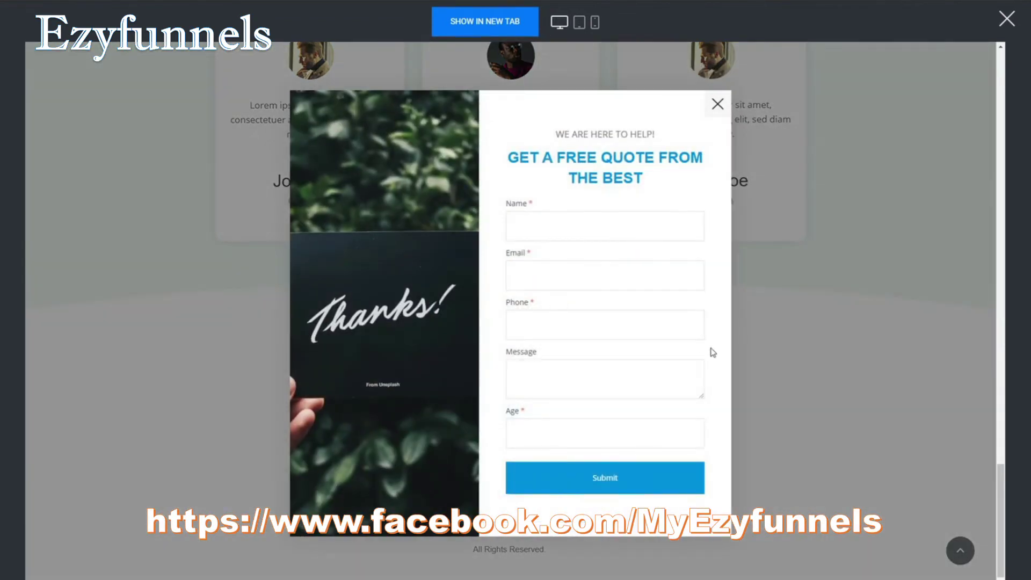
pyautogui.click(667, 227)
pyautogui.write('dsadasda')
pyautogui.click(582, 277)
pyautogui.hotkey('ctrl', 'v')
pyautogui.write('312312312')
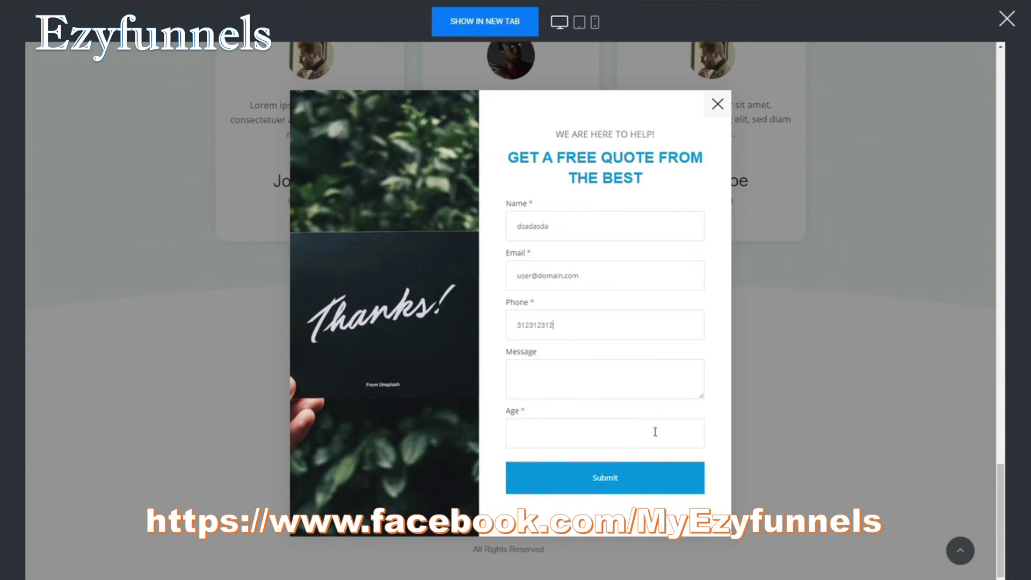
pyautogui.write('31')
pyautogui.click(611, 477)
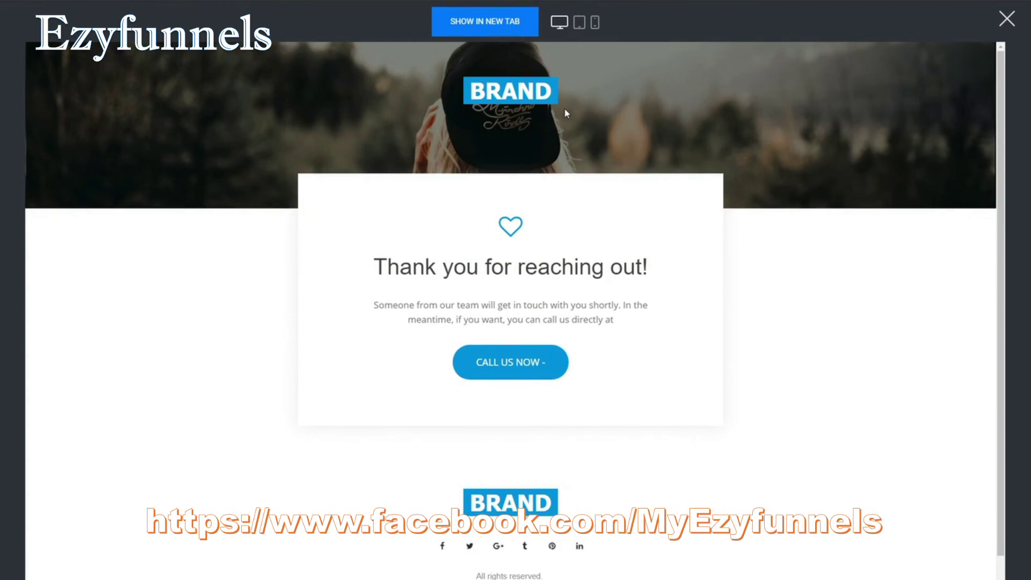
# Step: Look over the thank-you page shown after the form submission and close the website preview
pyautogui.scroll(-1, 504, 118)
pyautogui.scroll(1, 536, 131)
pyautogui.click(1009, 28)
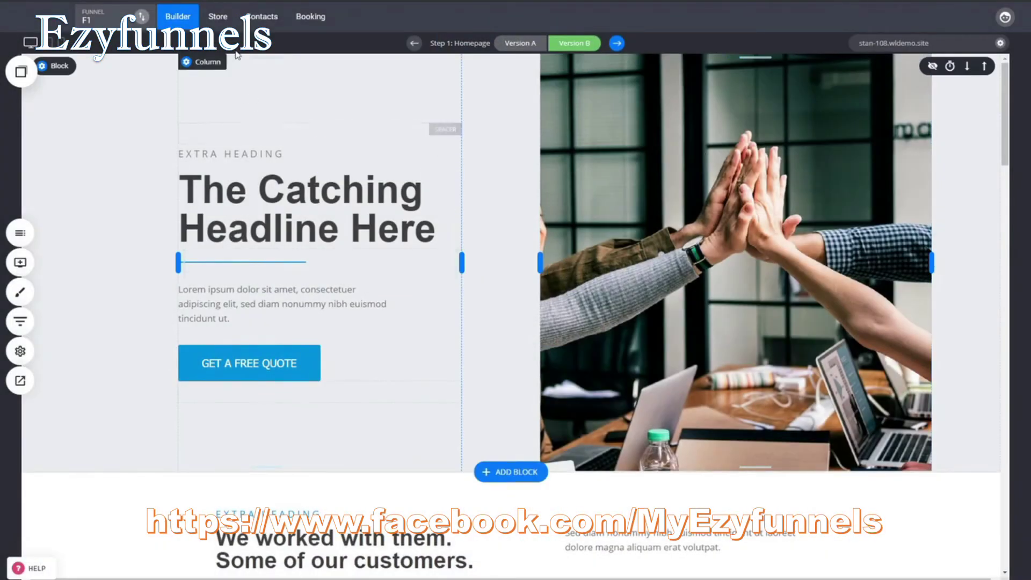
# Step: Review the new contact's record, including its form submission and all properties, and return to the contact list
pyautogui.click(261, 17)
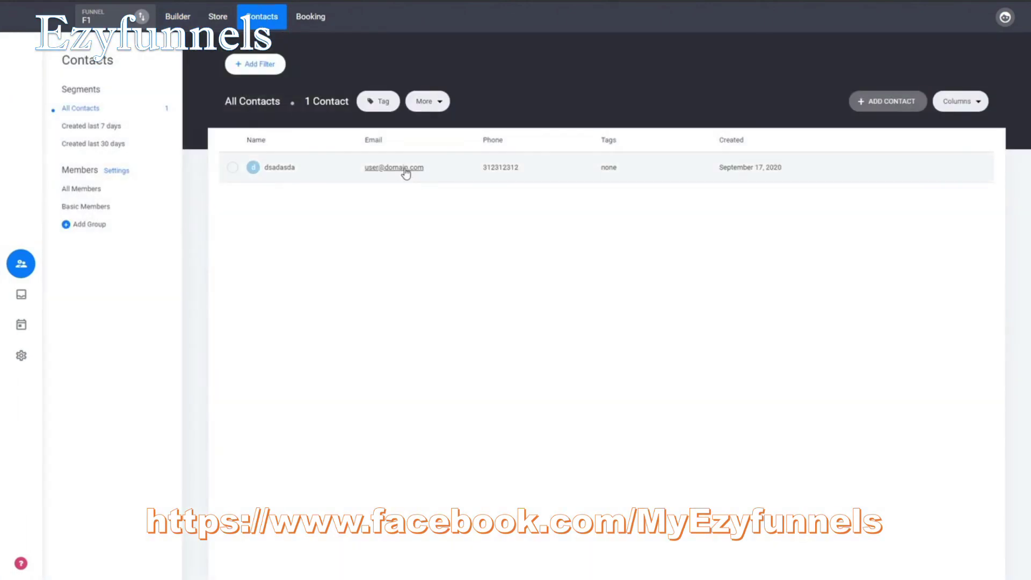
pyautogui.click(405, 172)
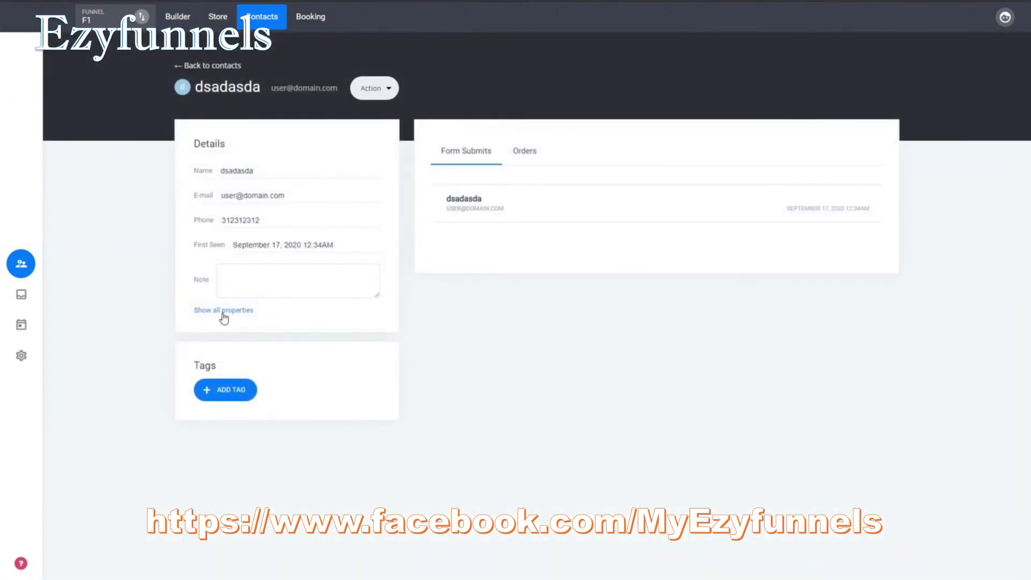
pyautogui.click(532, 217)
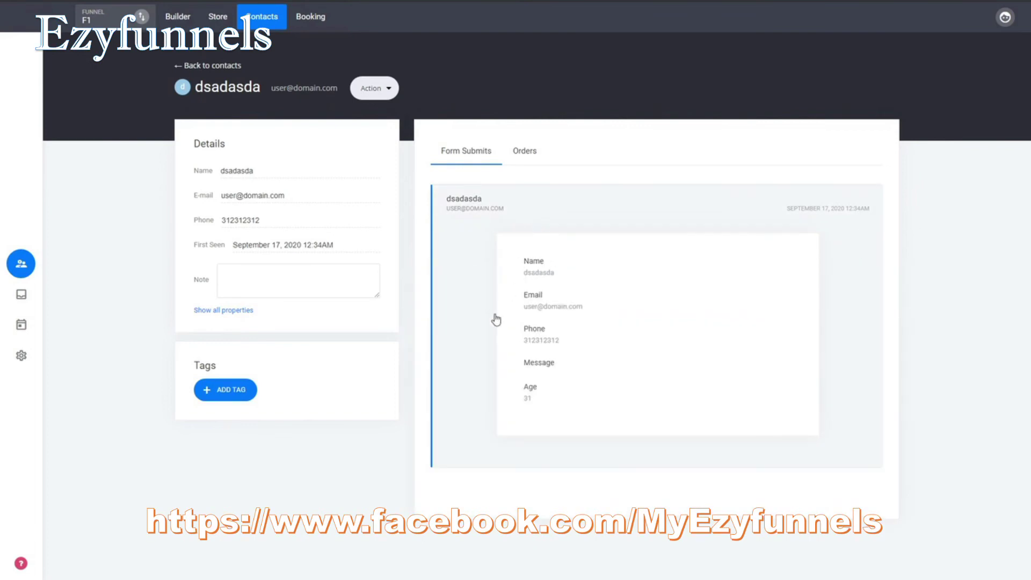
pyautogui.click(236, 311)
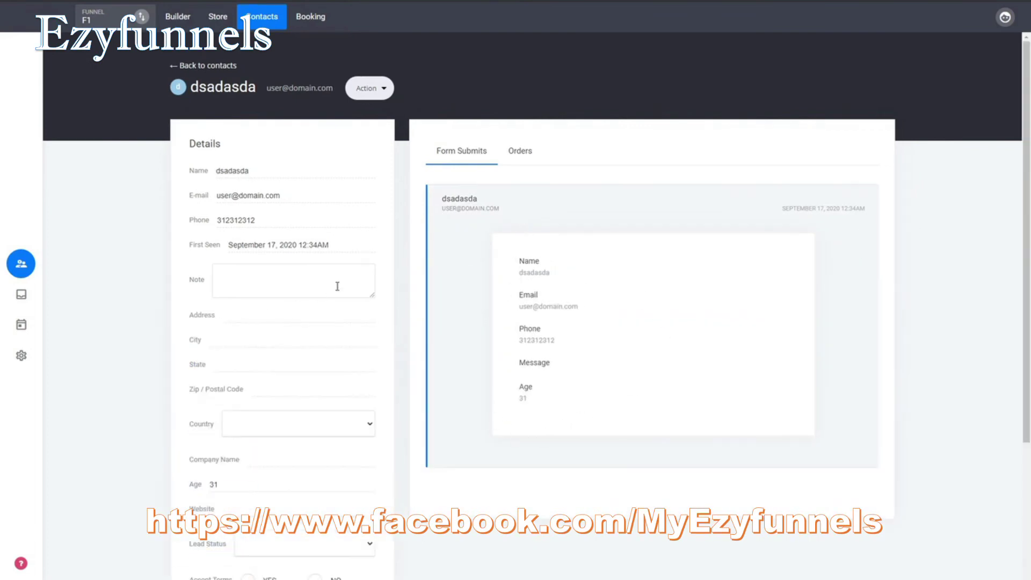
pyautogui.scroll(-2, 331, 288)
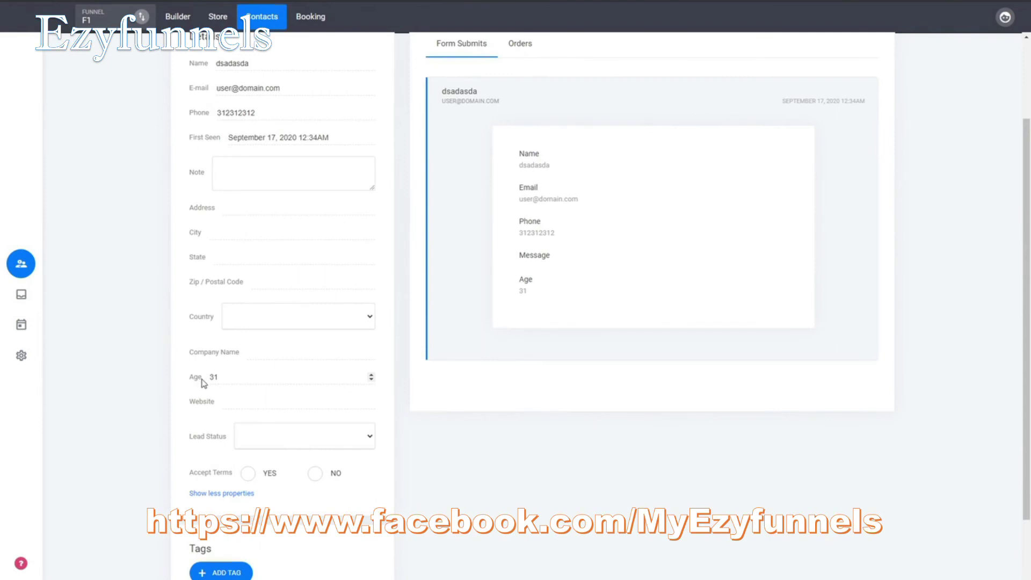
pyautogui.scroll(2, 244, 344)
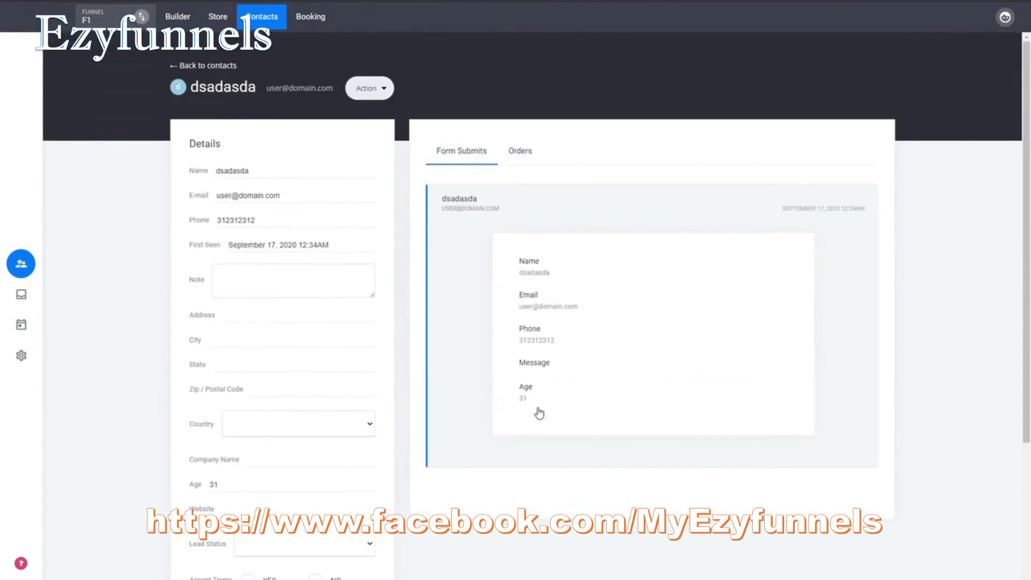
pyautogui.click(217, 66)
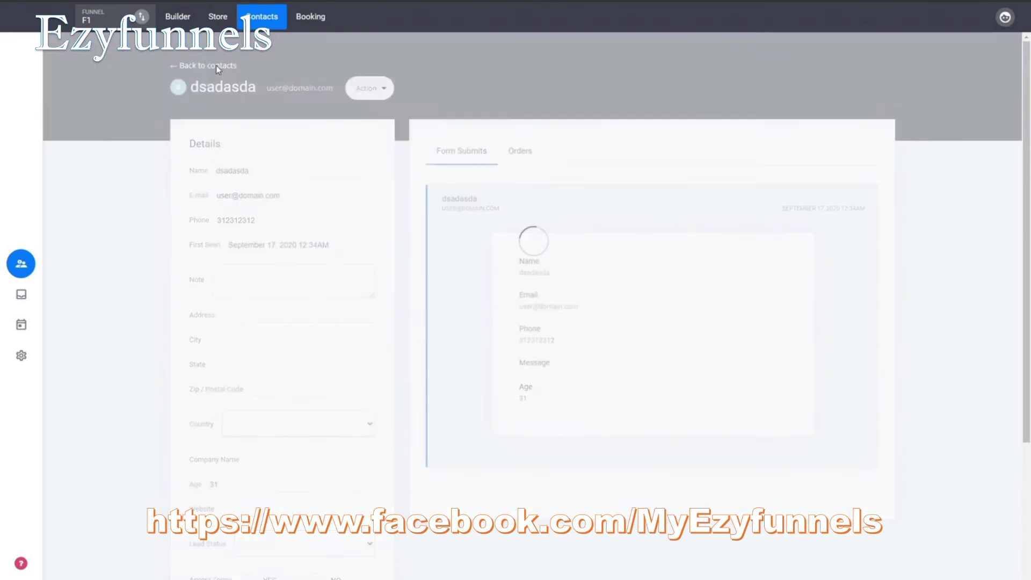
# Step: Inspect the Age customer property in the contact settings without changing it and go back to all contacts
pyautogui.click(22, 355)
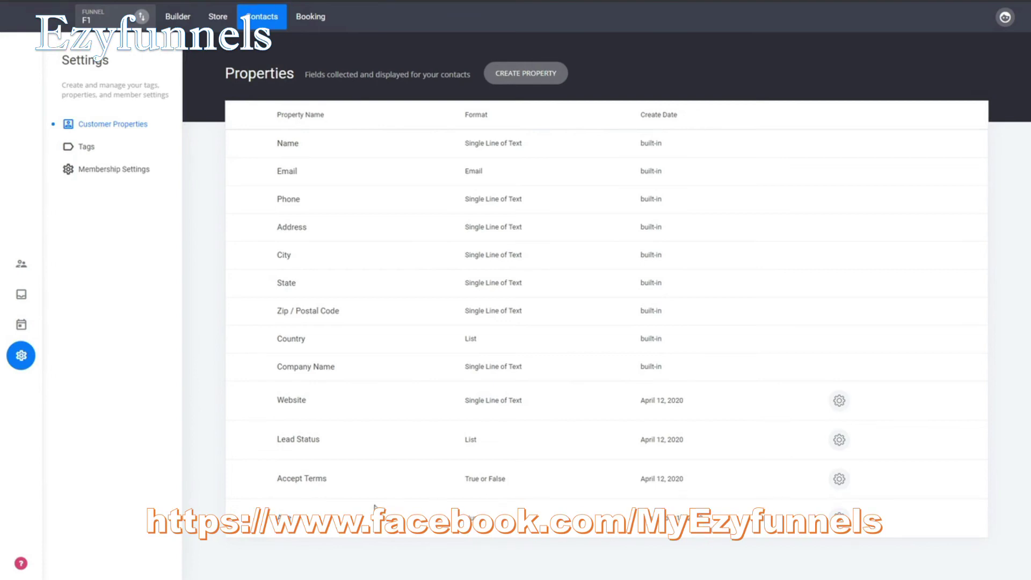
pyautogui.click(483, 521)
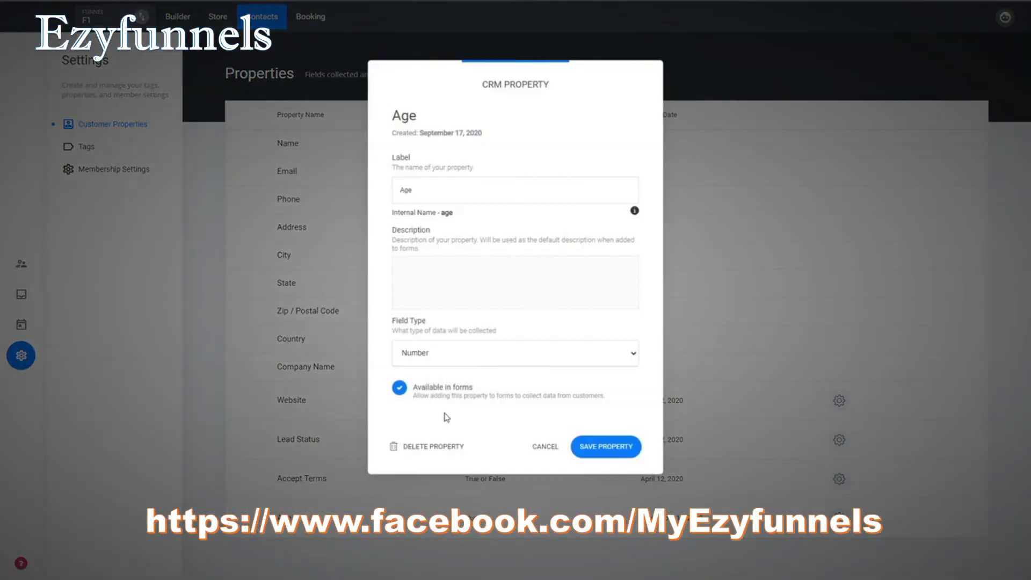
pyautogui.click(554, 451)
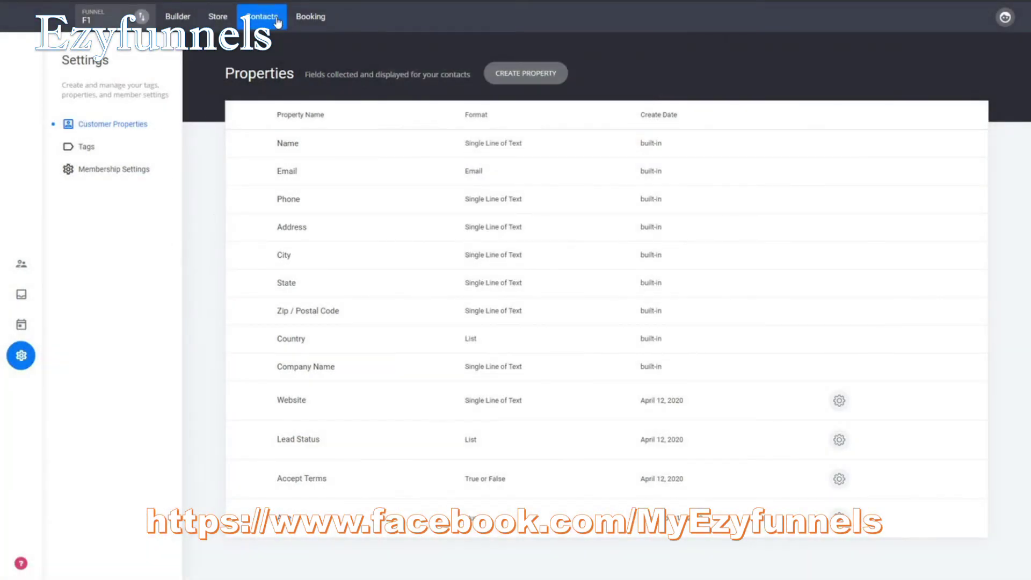
pyautogui.click(278, 21)
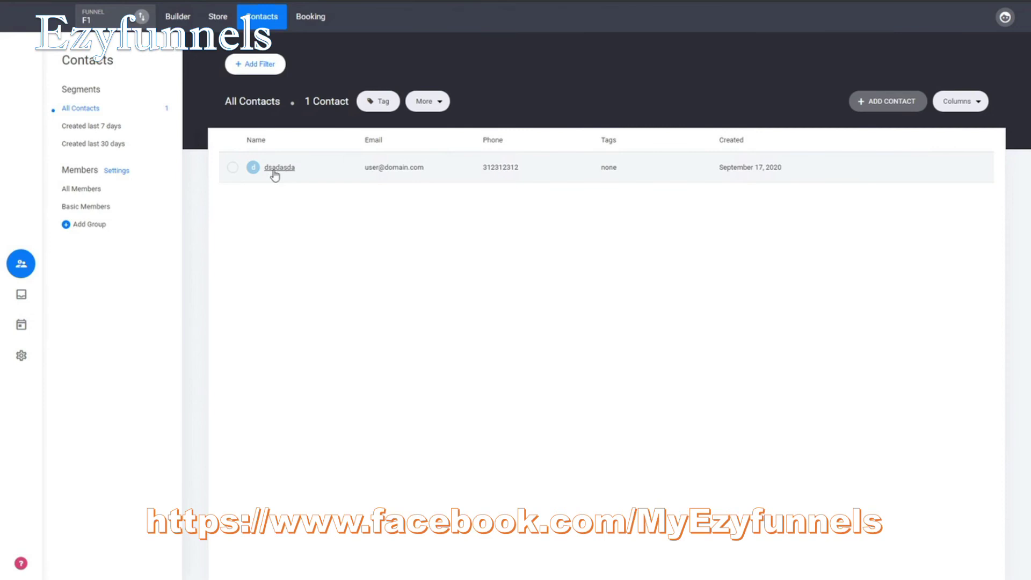
# Step: Open the funnel's Thank You step in the builder and check the editing options of its Call Us Now button
pyautogui.click(172, 25)
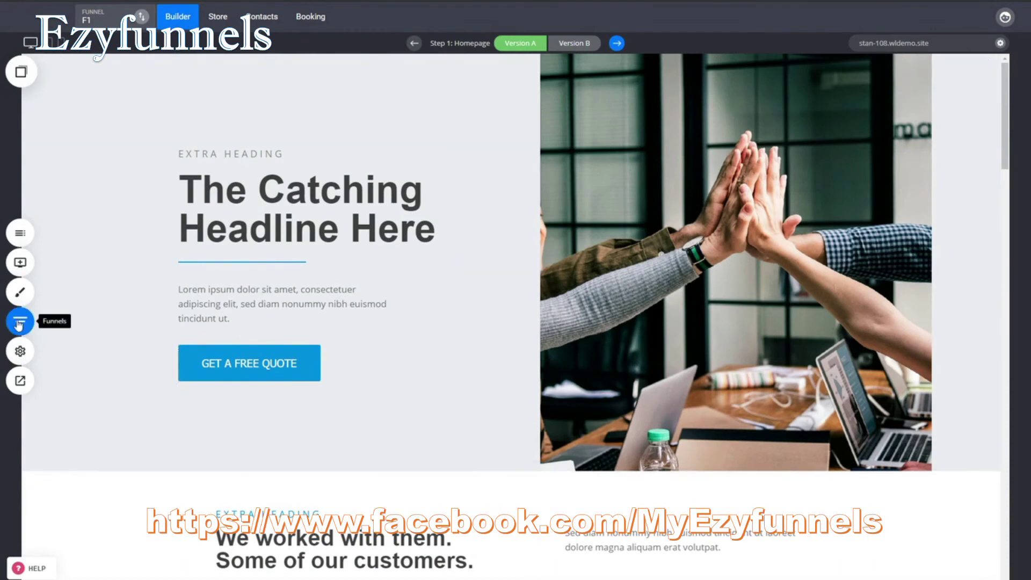
pyautogui.click(19, 322)
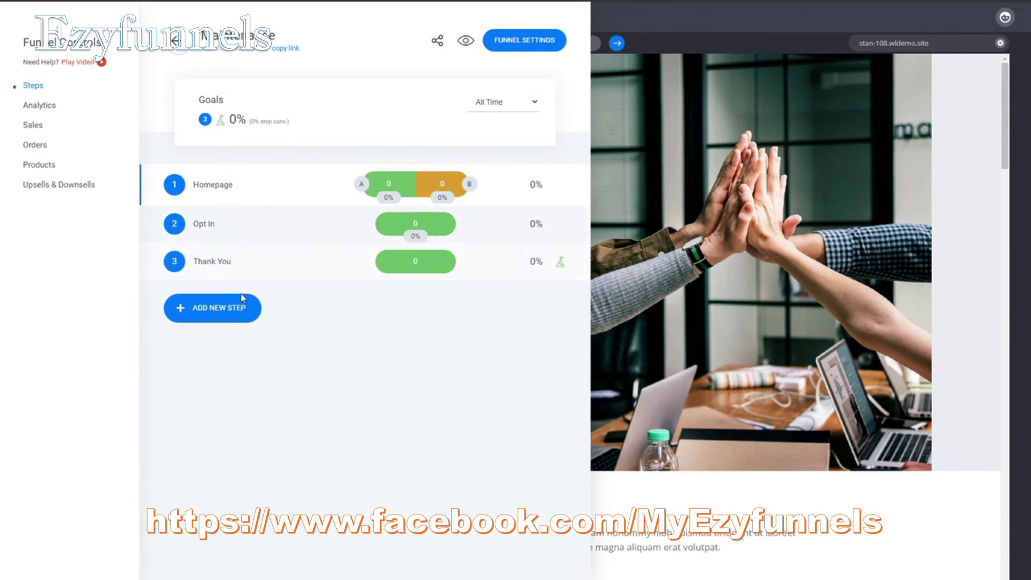
pyautogui.click(217, 263)
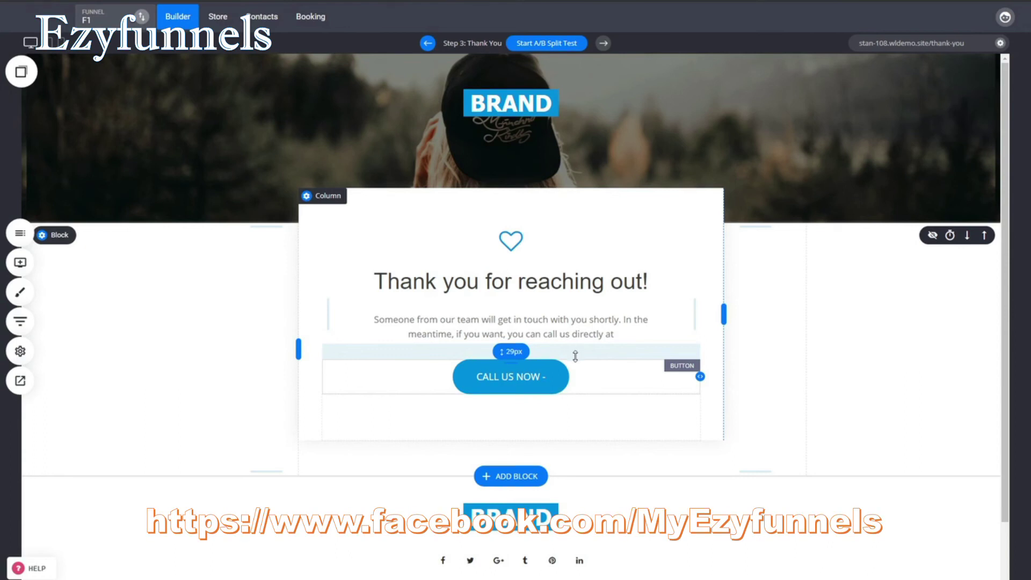
pyautogui.click(540, 379)
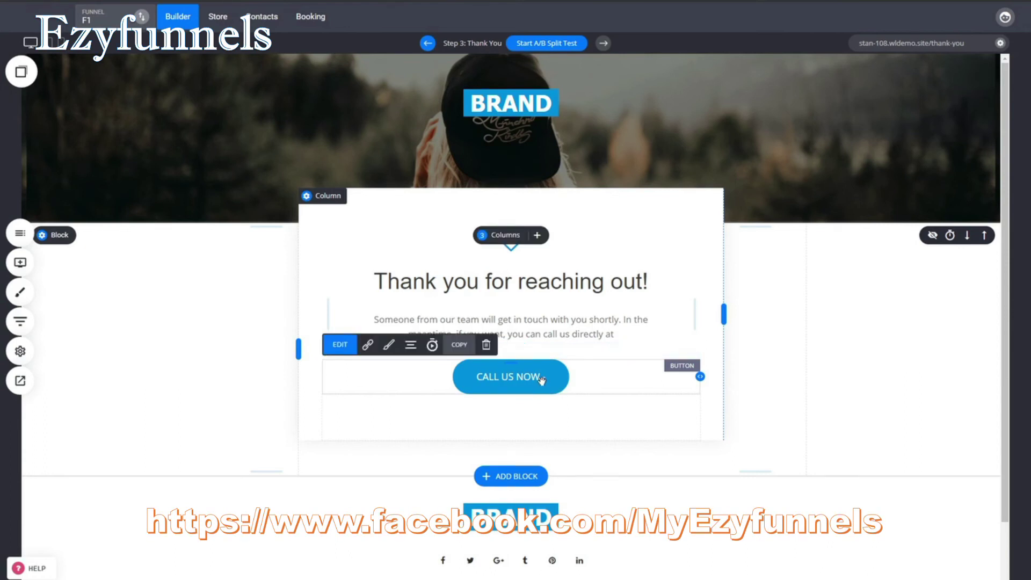
pyautogui.click(770, 411)
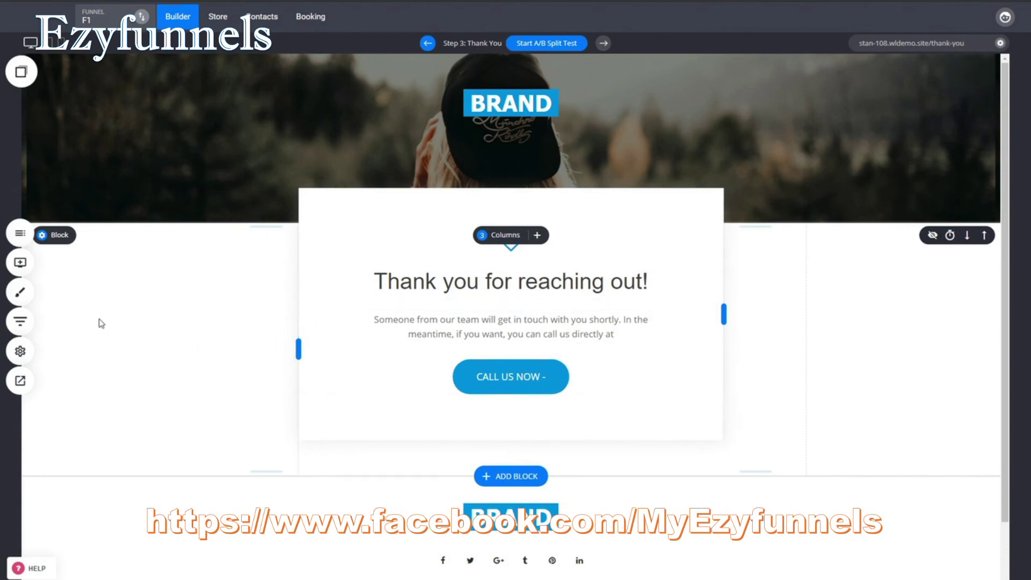
# Step: Check the funnel's analytics and sales statistics, return to its step list and close the funnel controls
pyautogui.click(18, 326)
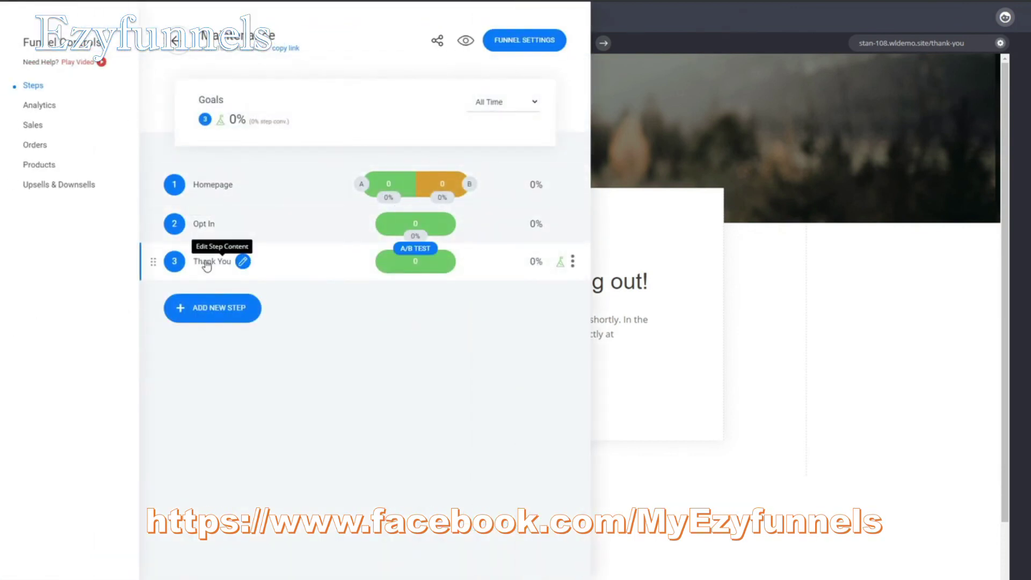
pyautogui.click(55, 114)
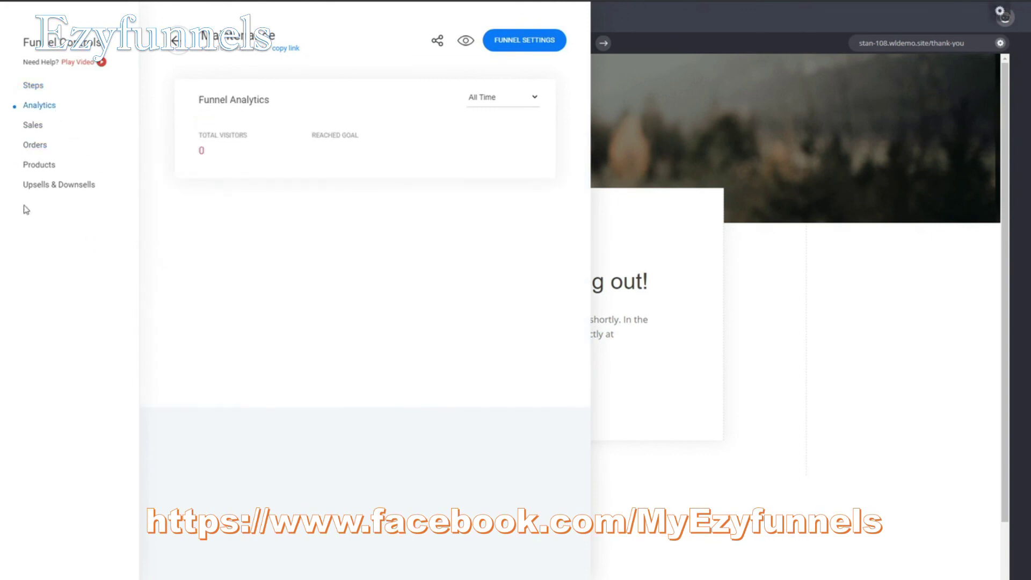
pyautogui.click(32, 126)
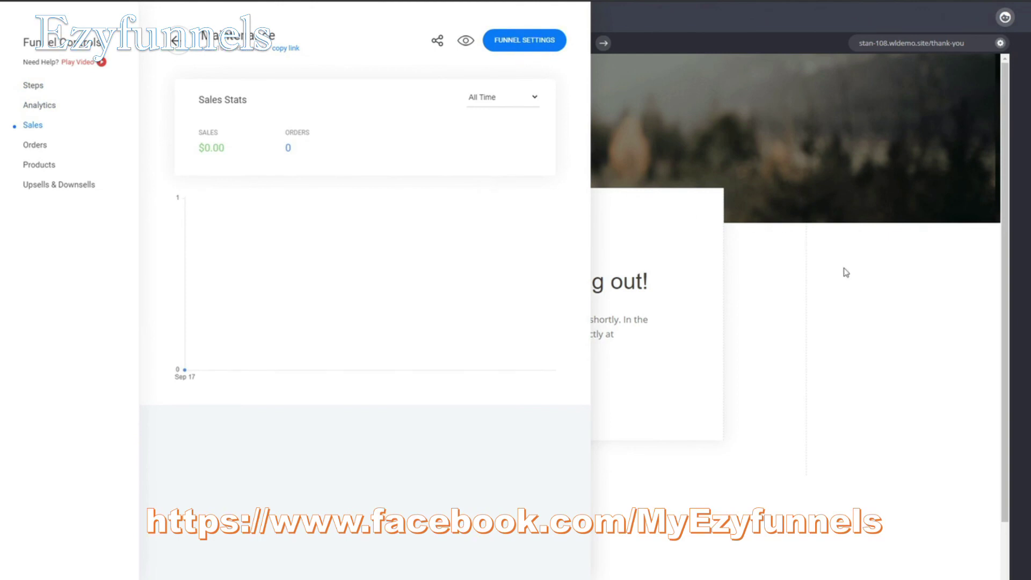
pyautogui.click(41, 90)
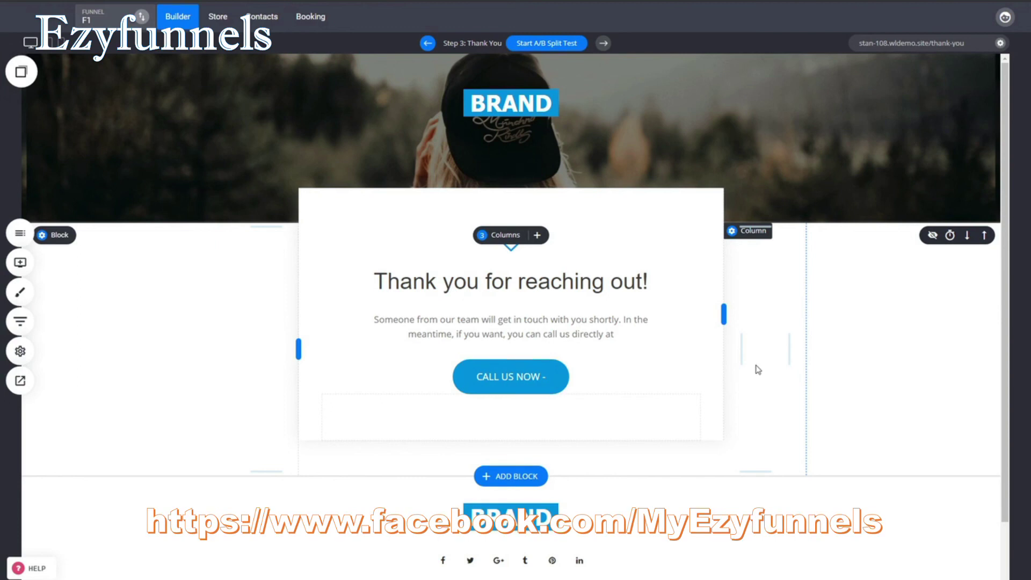
# Step: Open the funnel's Homepage step in the builder and advance to the Opt In popup
pyautogui.click(19, 321)
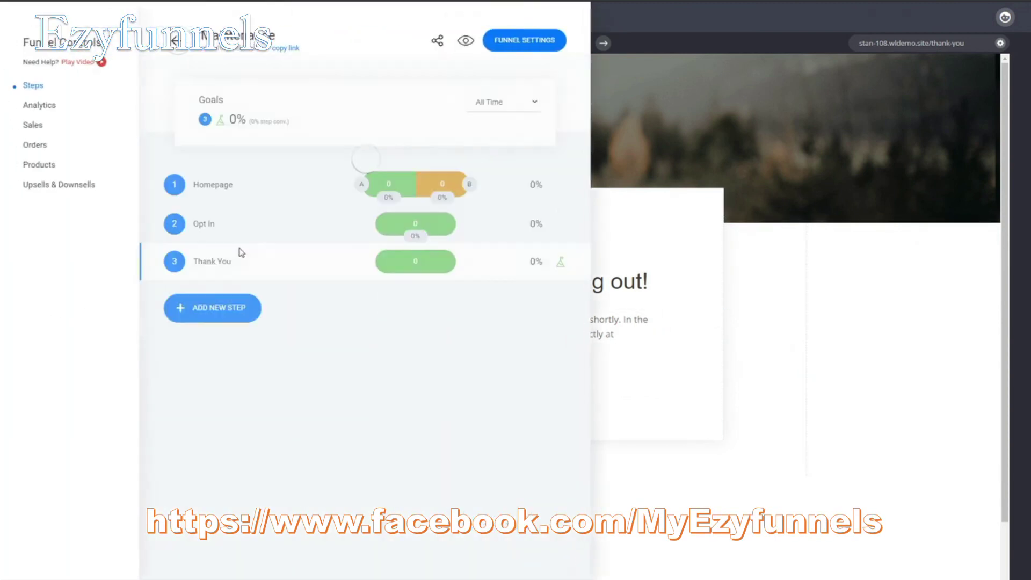
pyautogui.click(243, 181)
pyautogui.click(223, 129)
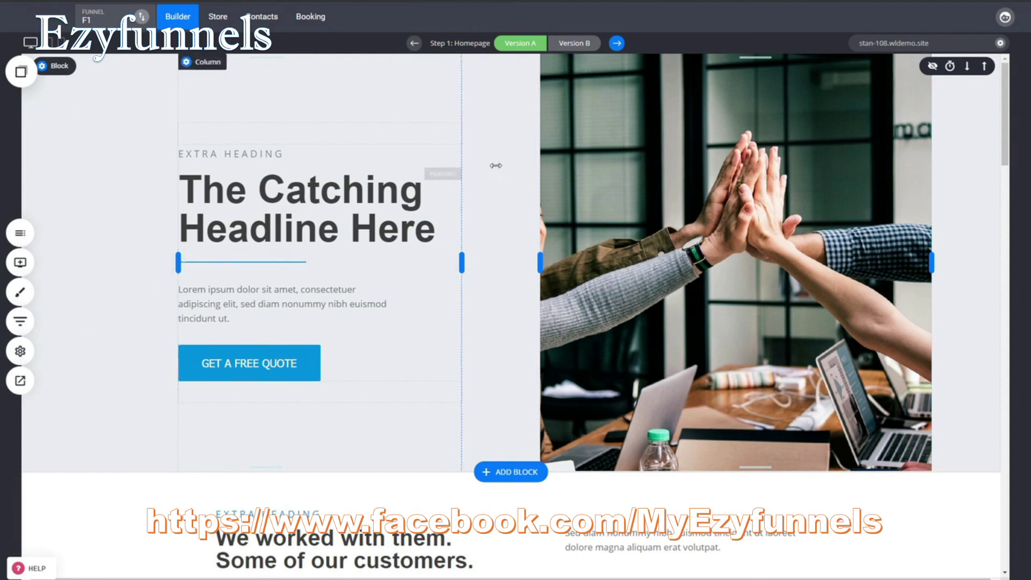
pyautogui.click(621, 48)
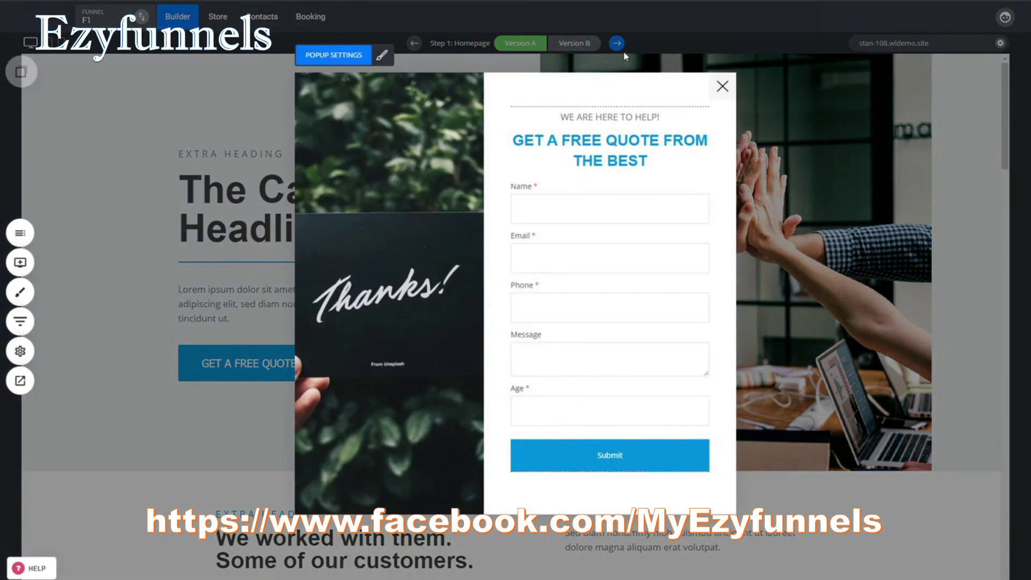